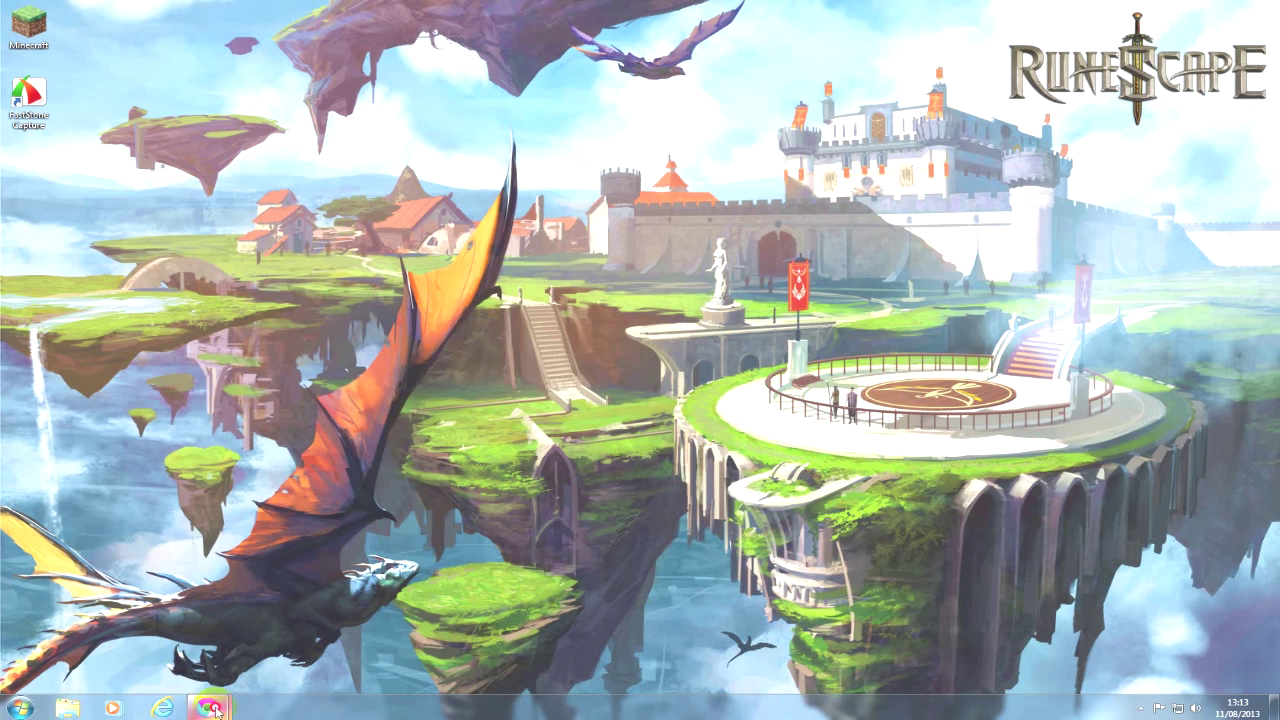
- Open the forum topic Pixelmon 2.3.1 for Minecraft 1.6.2 in the browser and read through the release notes and change list
mouse_move(206, 707)
click(120, 634)
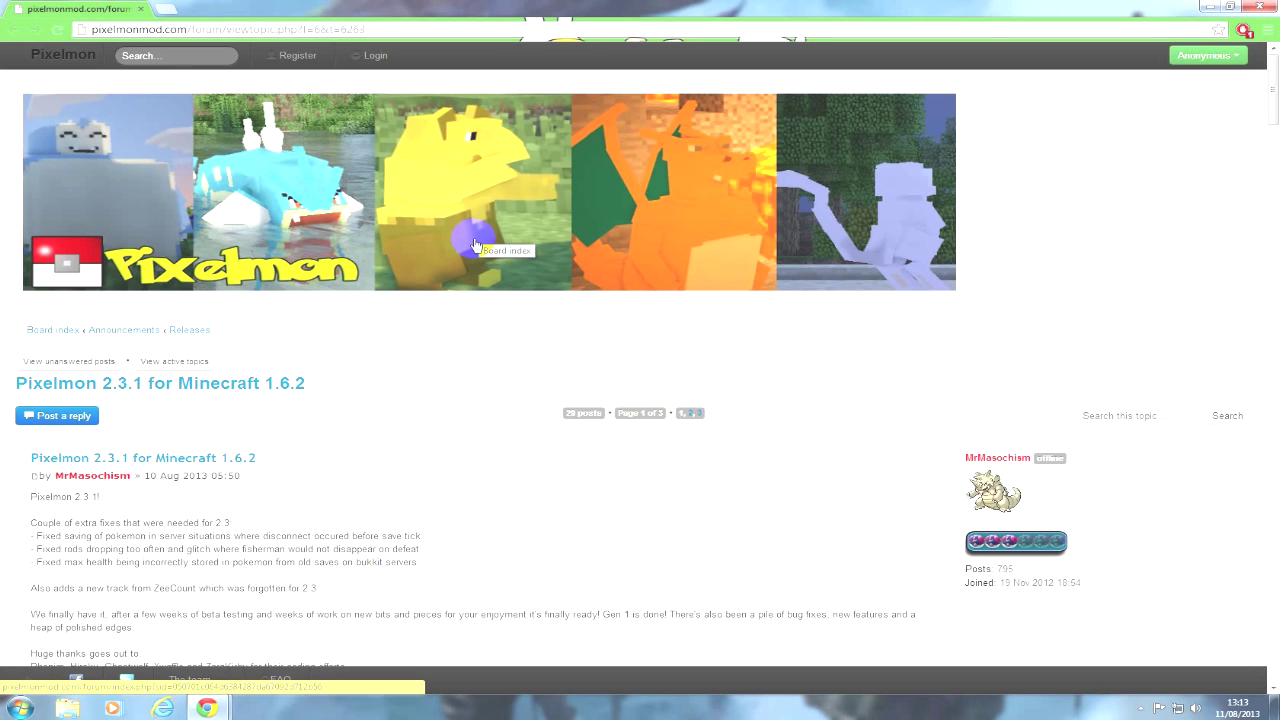
scroll(490, 238, down, 1)
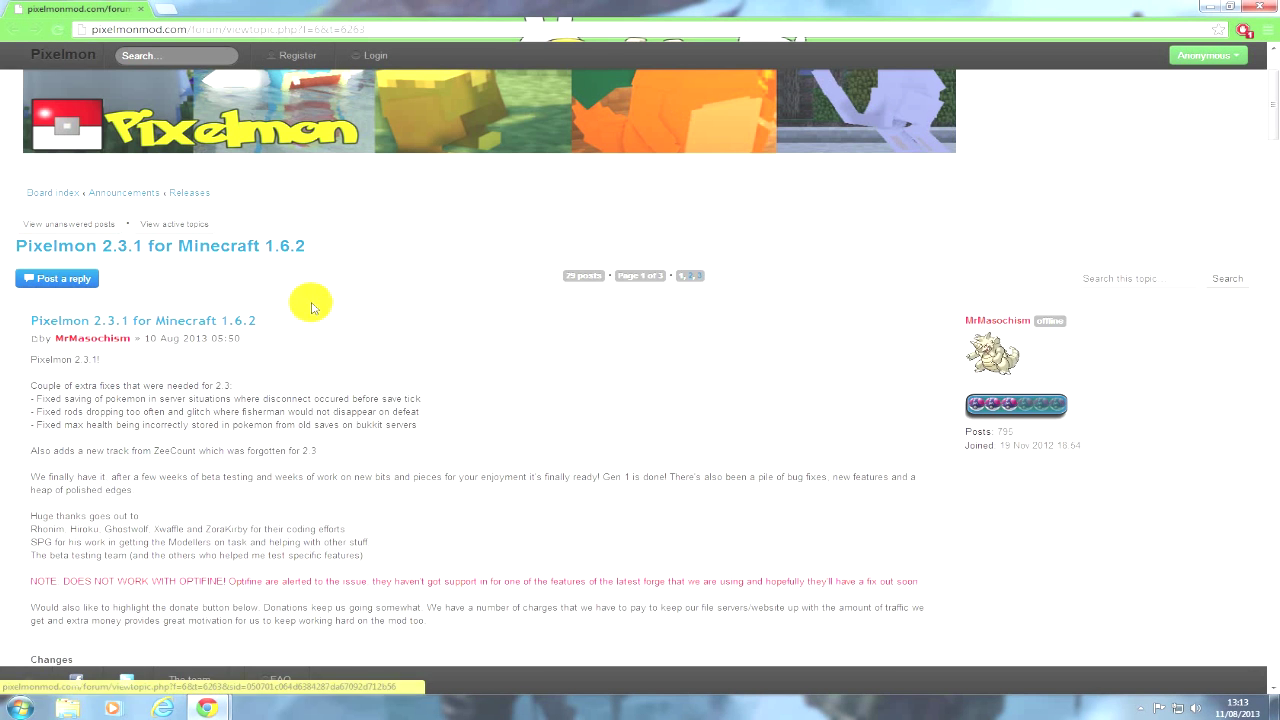
scroll(850, 494, up, 1)
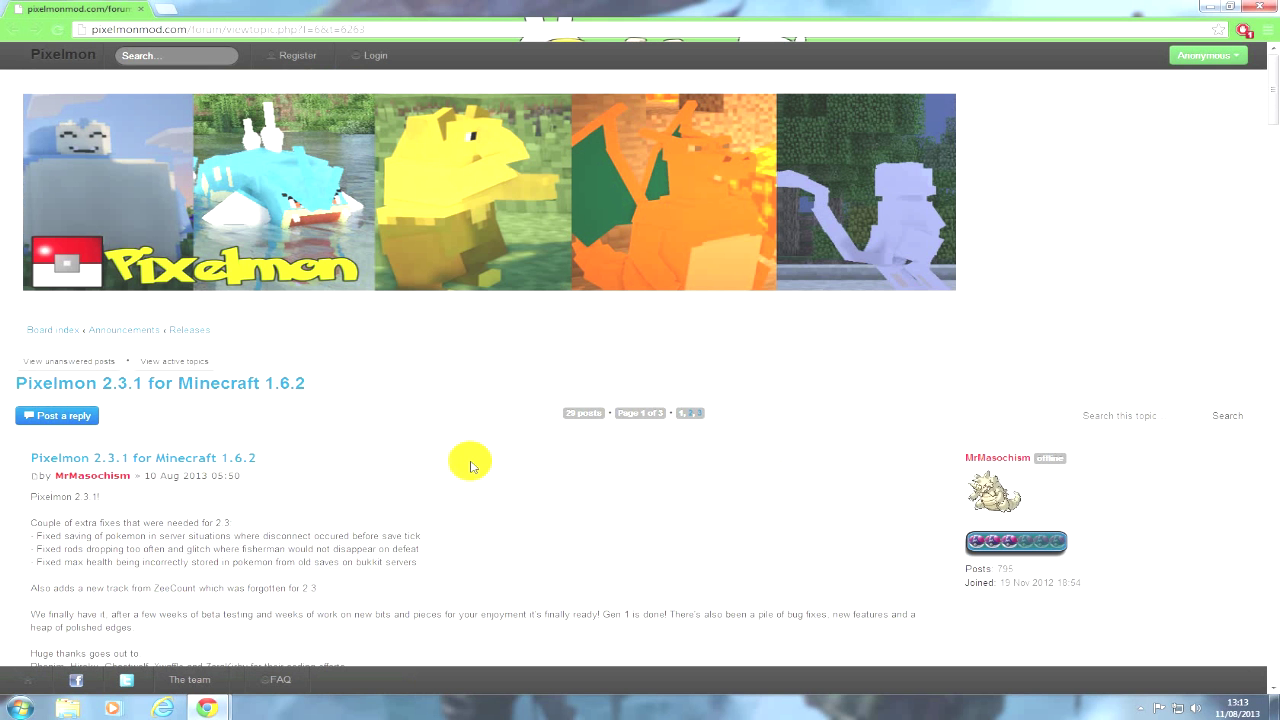
scroll(480, 410, down, 2)
scroll(480, 395, down, 20)
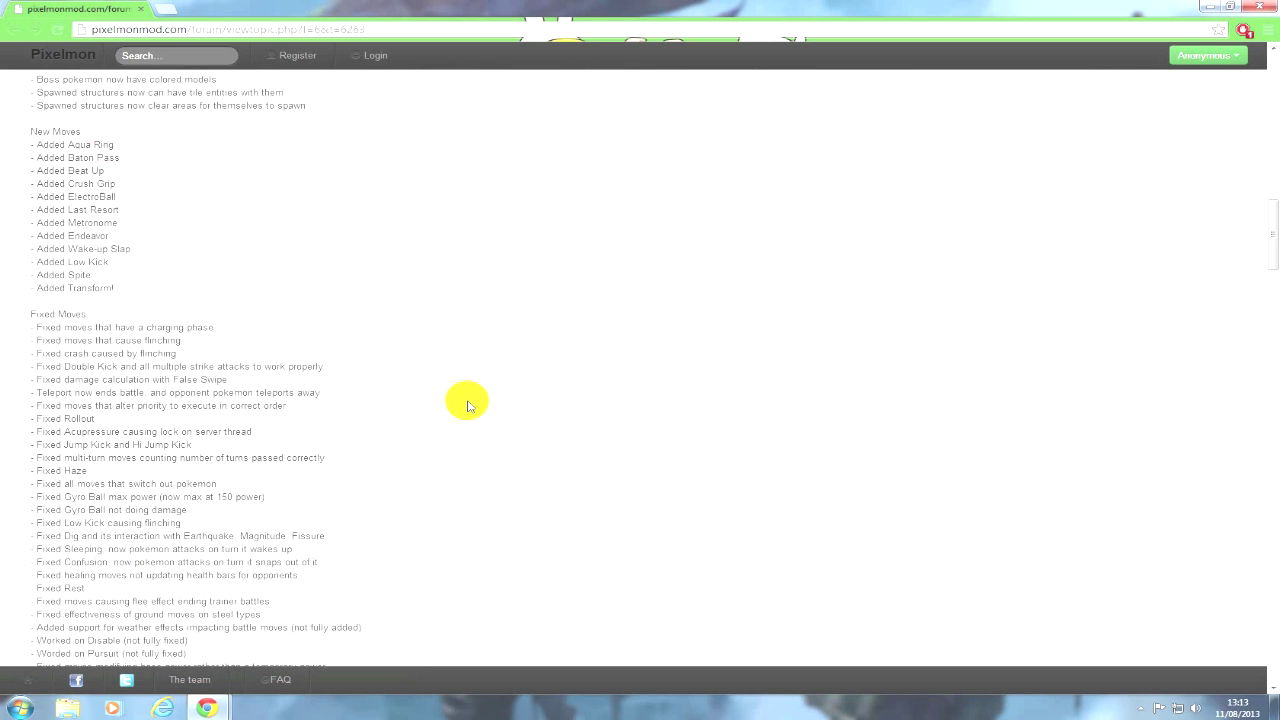
scroll(470, 400, up, 20)
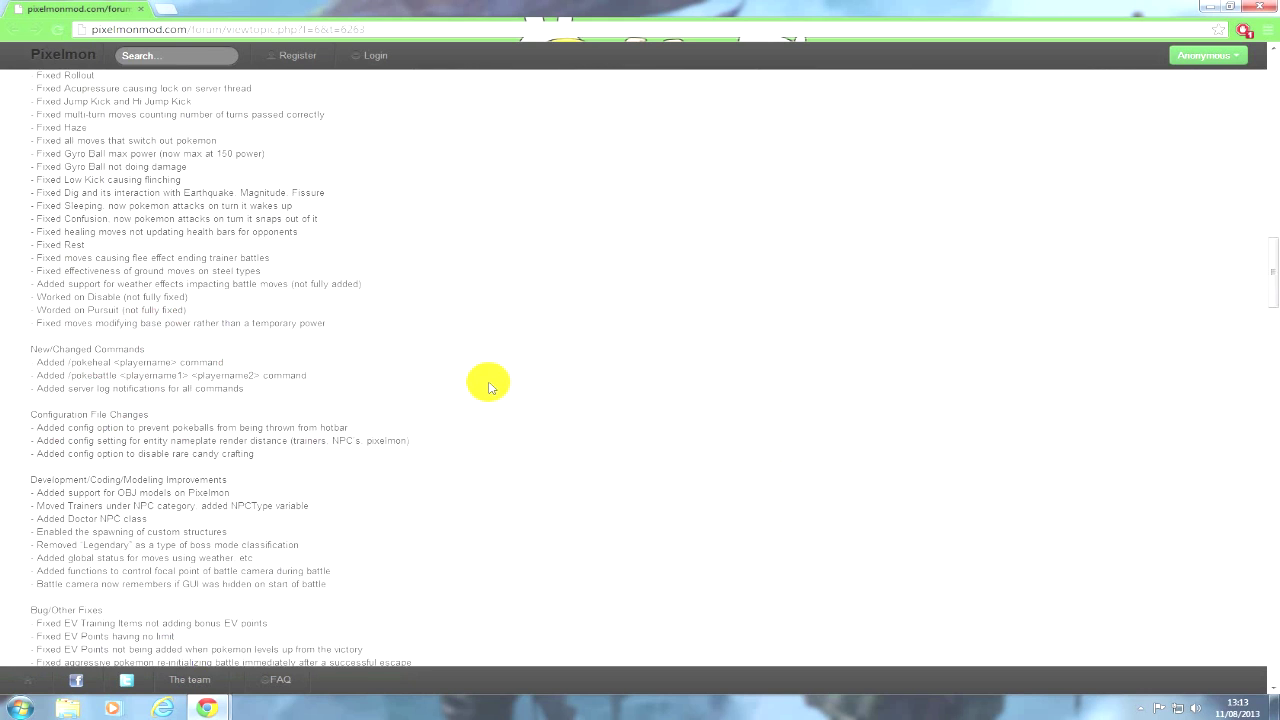
scroll(497, 385, up, 2)
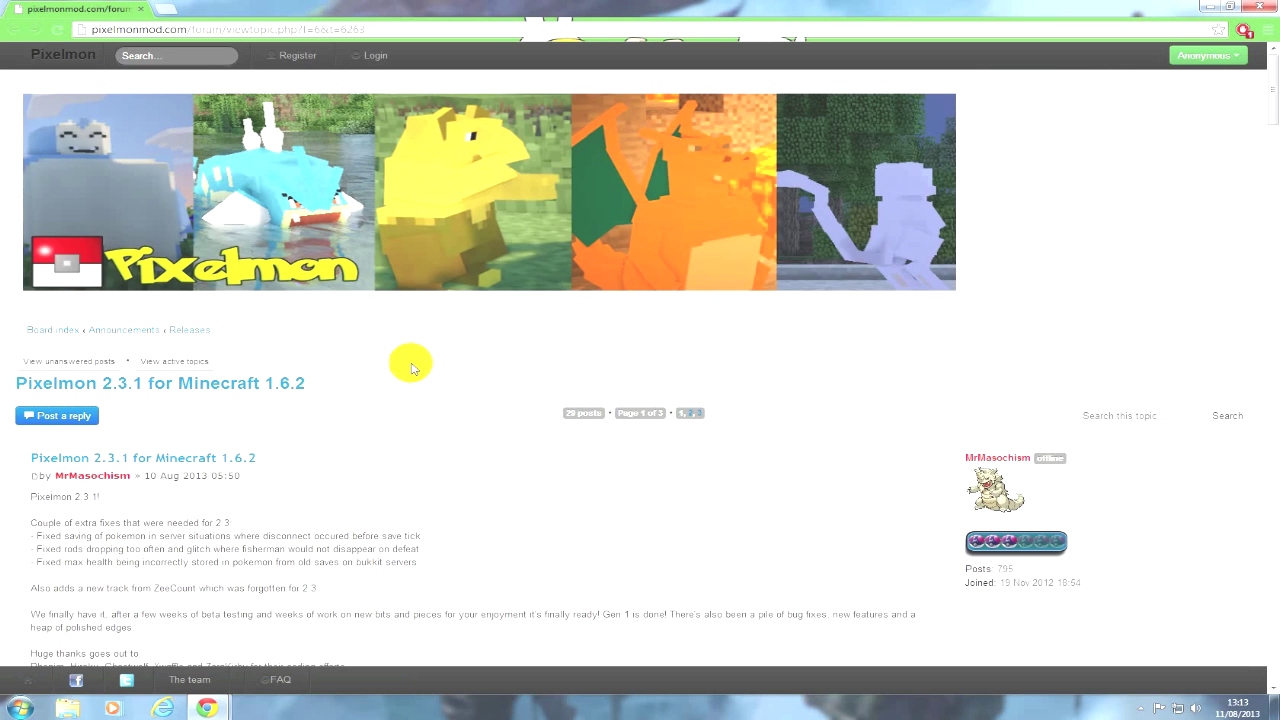
scroll(70, 450, down, 4)
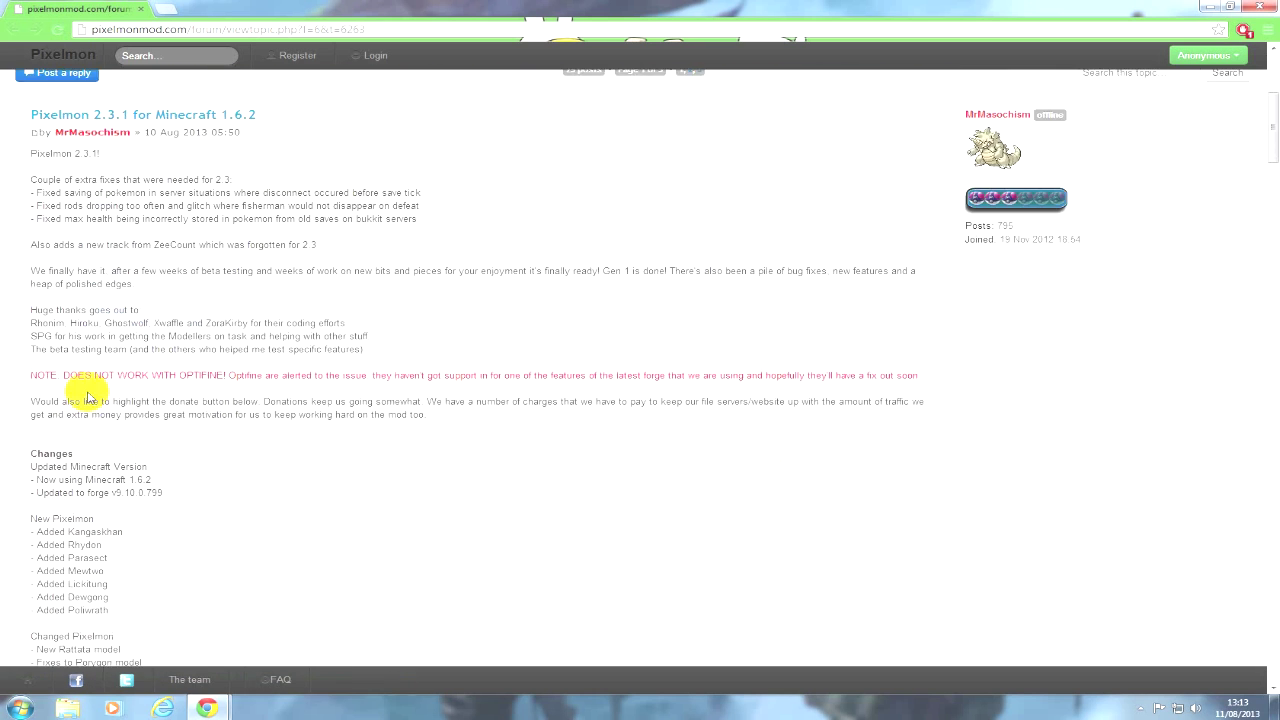
scroll(85, 420, up, 4)
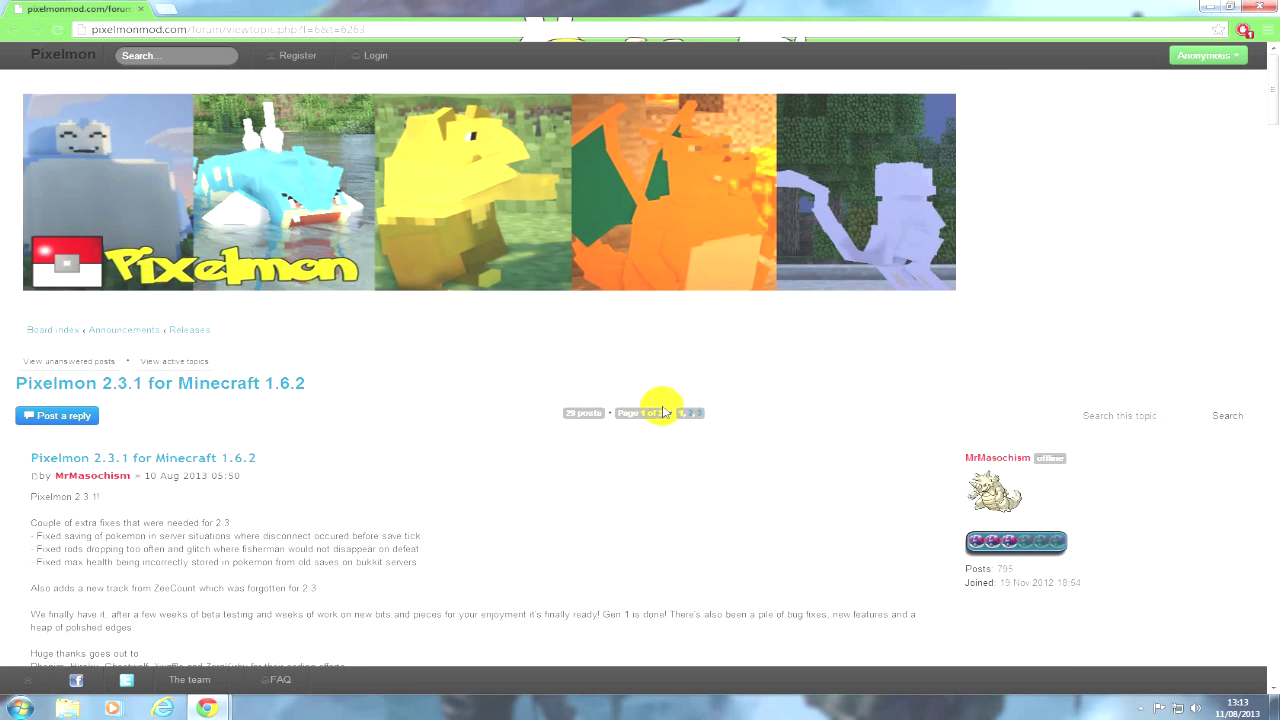
- Download Pixelmon 2.3.1 install.zip from MediaFire and go back towards the forum topic, confirming leaving the adf.ly redirect page
scroll(598, 364, down, 5)
scroll(600, 364, down, 15)
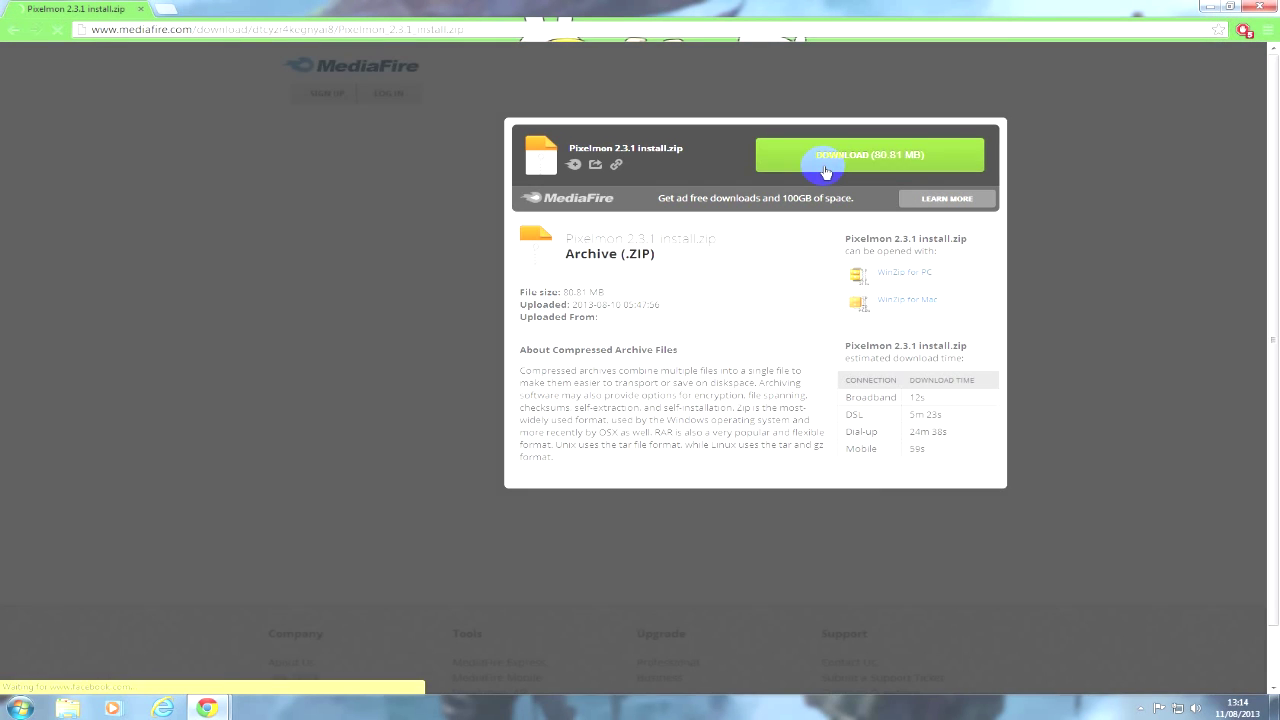
click(820, 163)
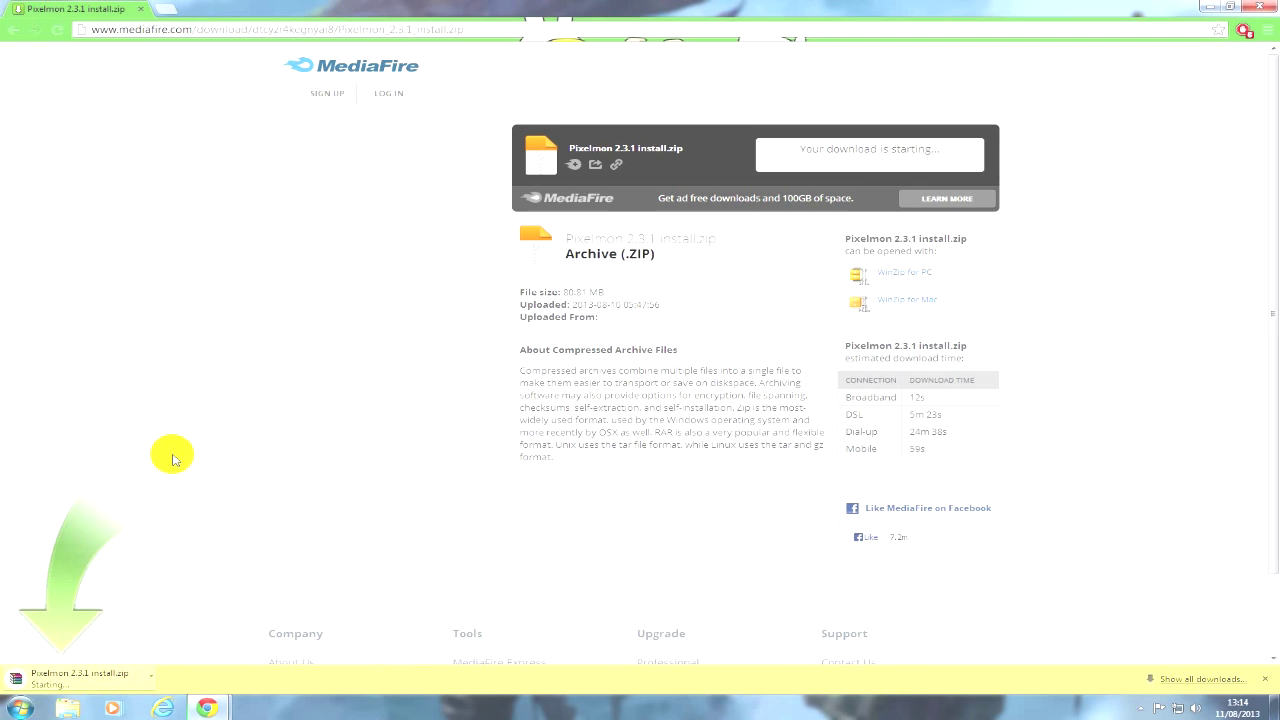
key(BackSpace)
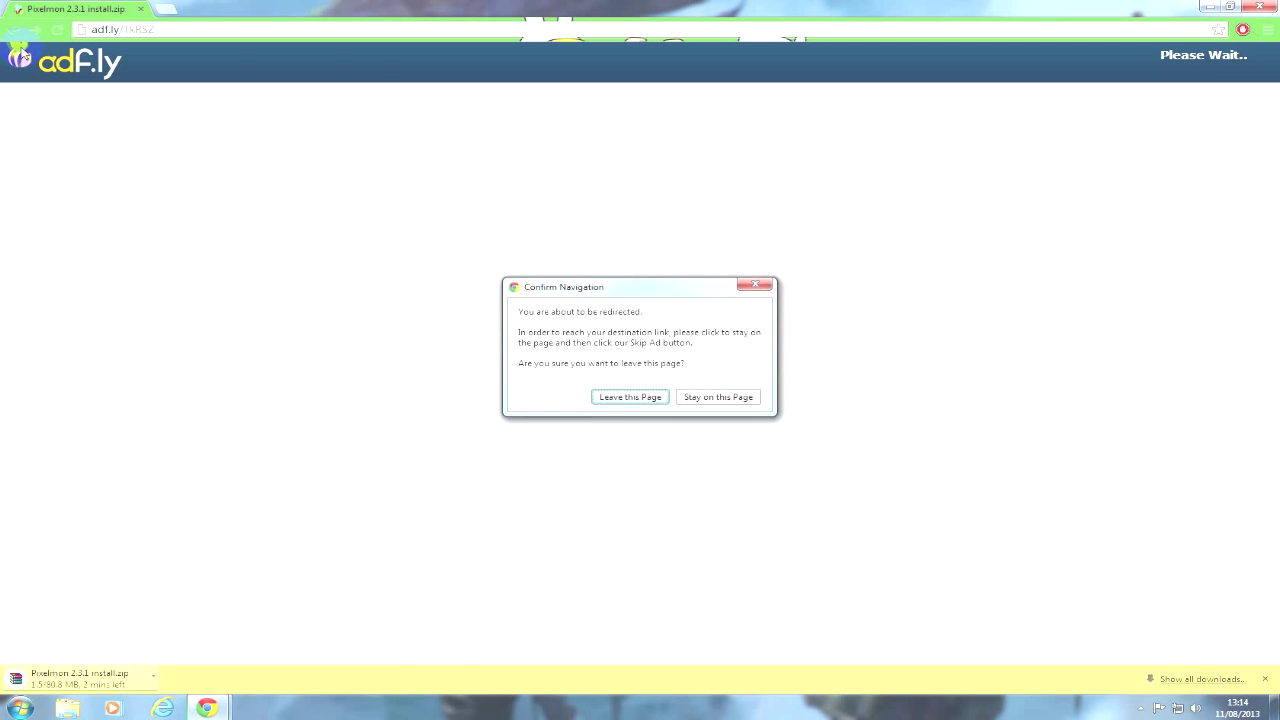
click(631, 395)
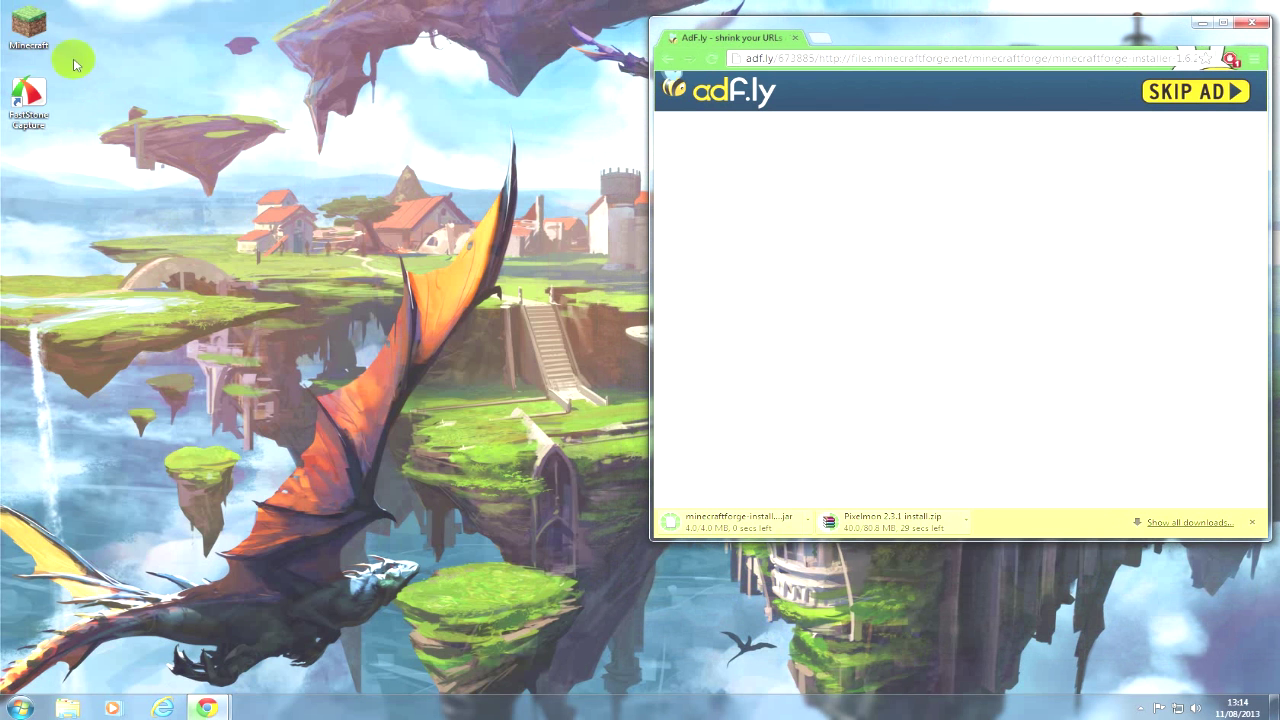
- Place the downloaded Minecraft Forge installer and Pixelmon 2.3.1 install.zip on the desktop and minimize the browser
drag(697, 521, 316, 245)
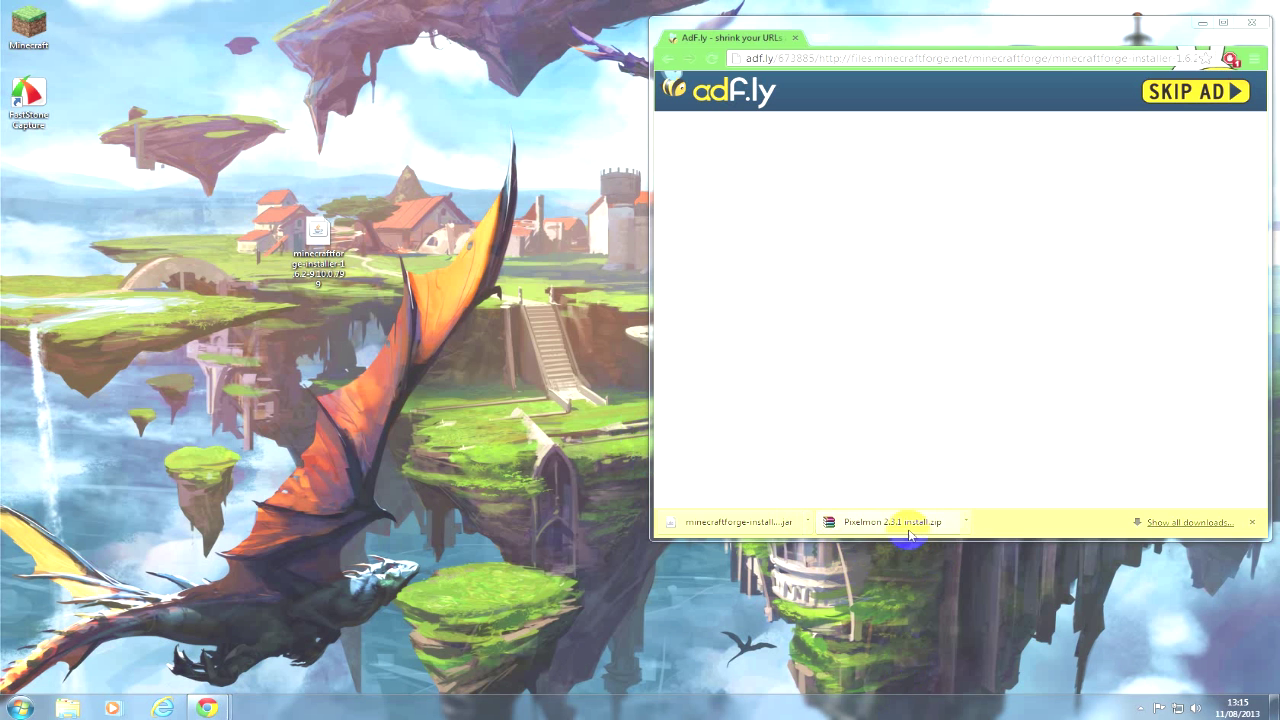
drag(891, 524, 607, 232)
click(1202, 22)
- Move the Forge installer beside the Pixelmon archive on the desktop and install the Forge 9.10.0.799 client
drag(317, 232, 548, 250)
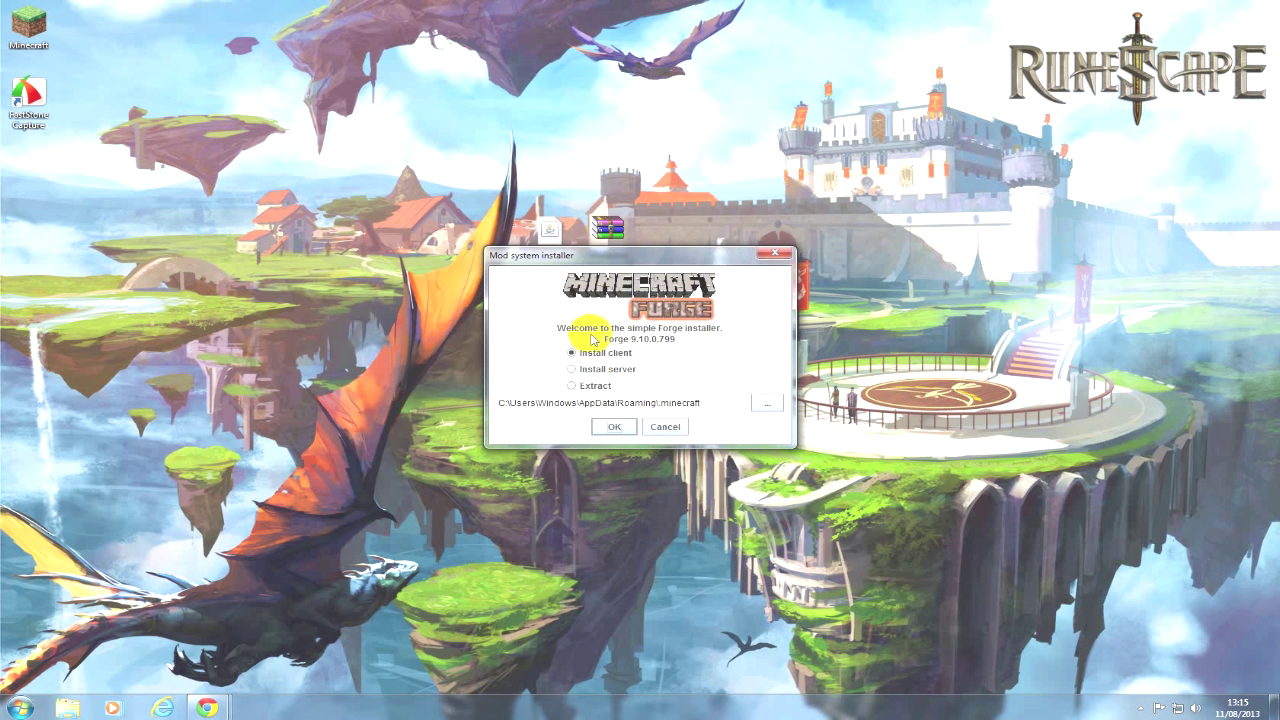
click(609, 426)
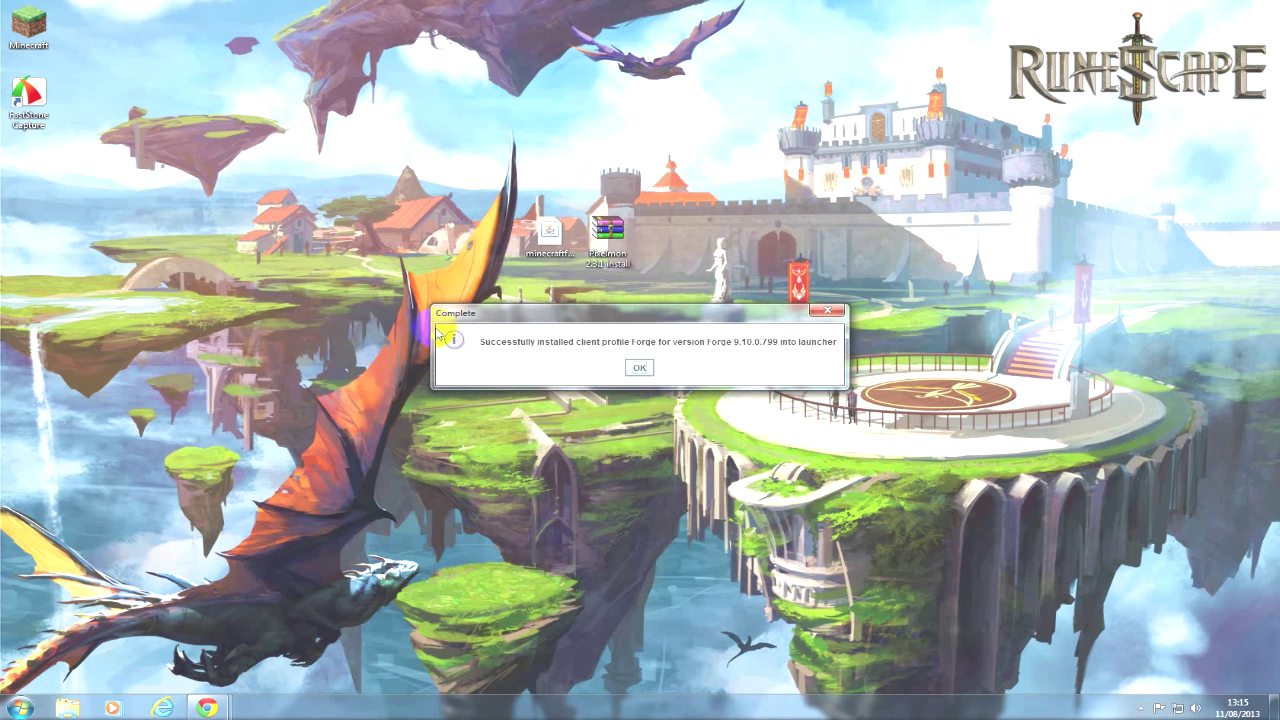
click(639, 369)
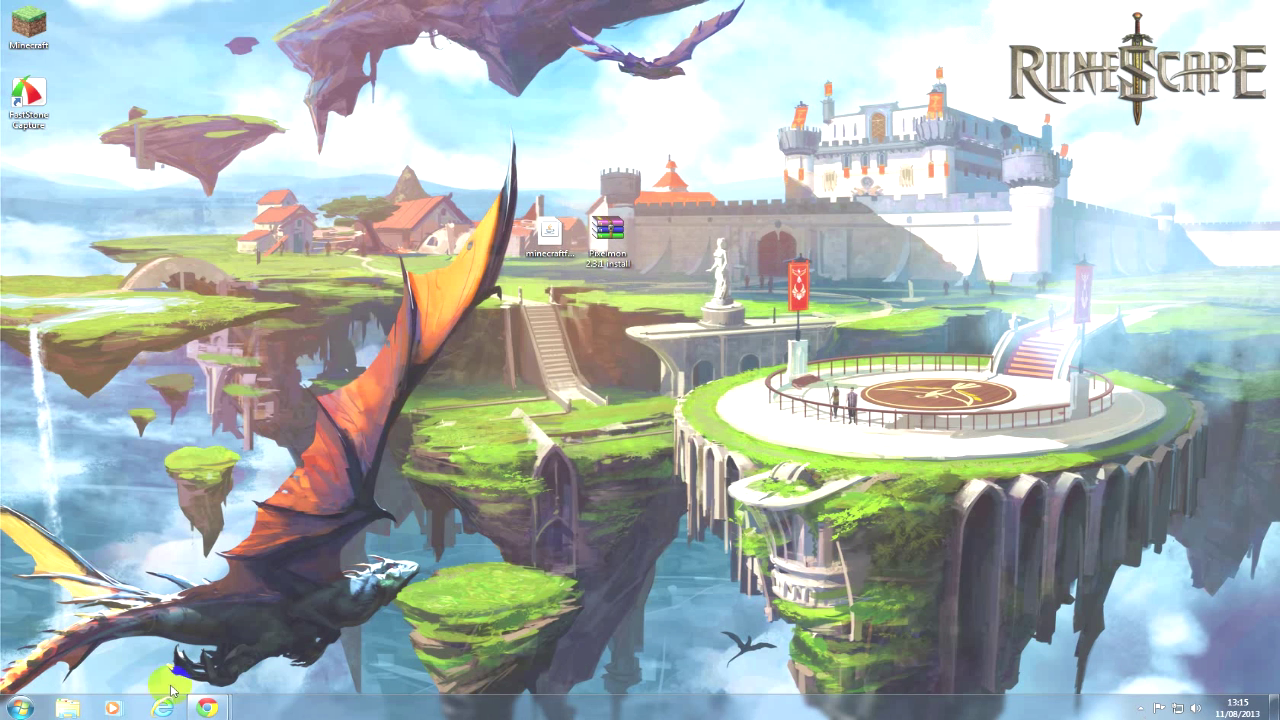
- Go to the Roaming folder using %appdata% and open its .minecraft folder
click(15, 710)
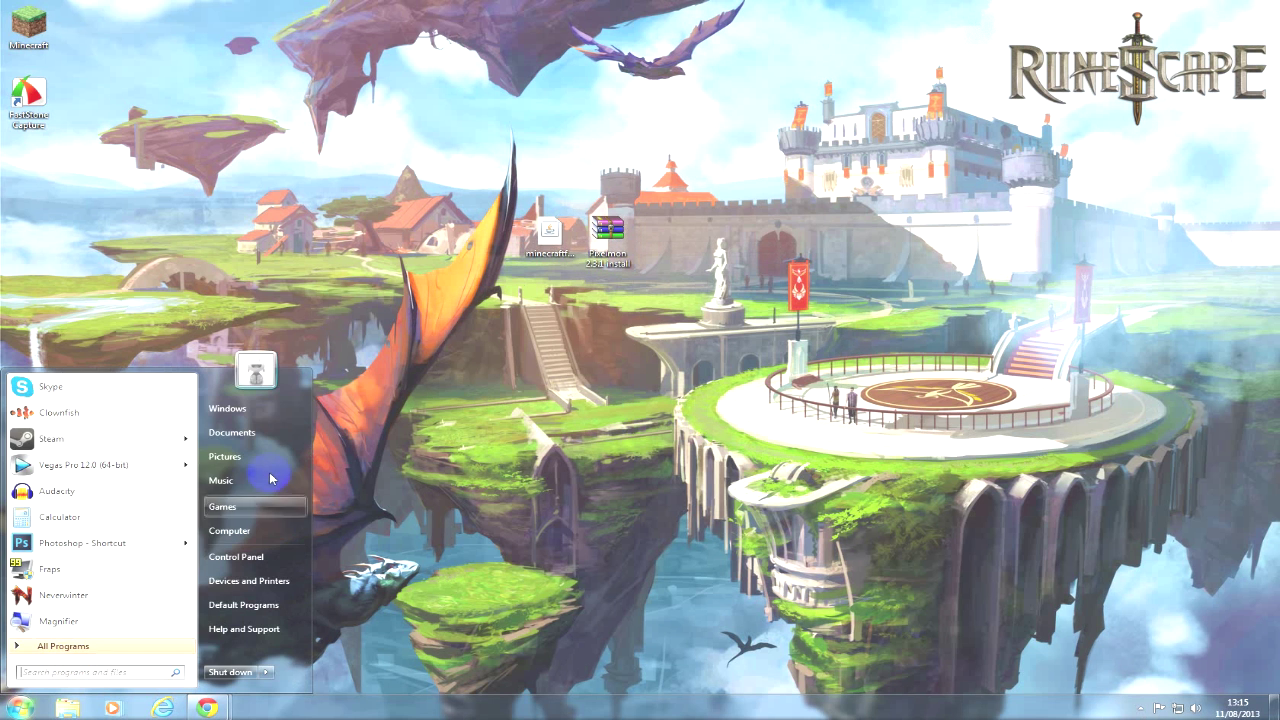
text(%appdat%)
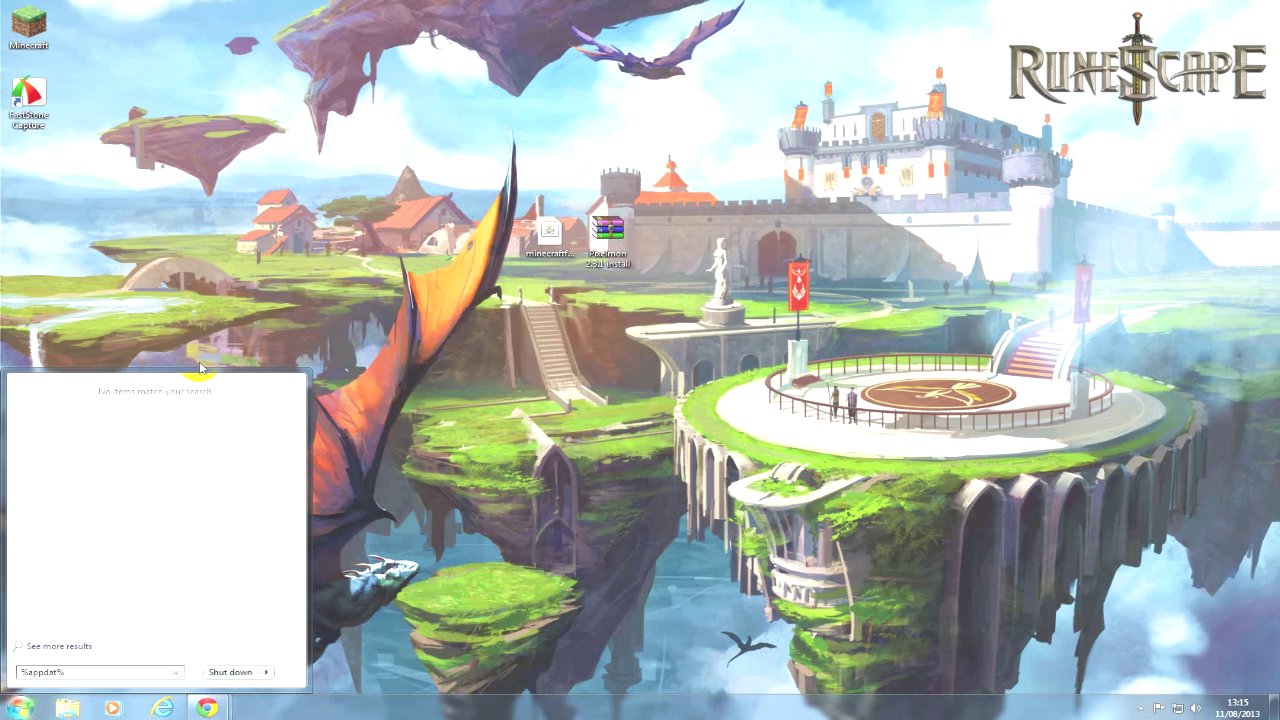
text(a)
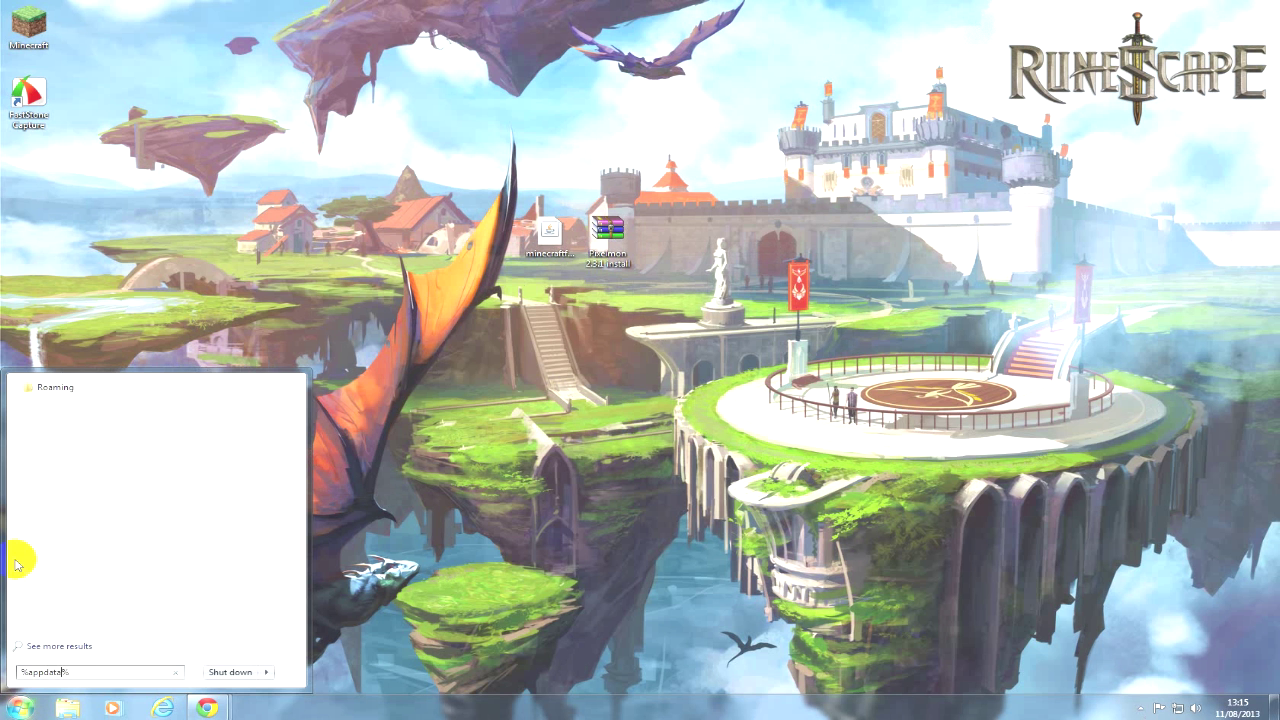
click(91, 398)
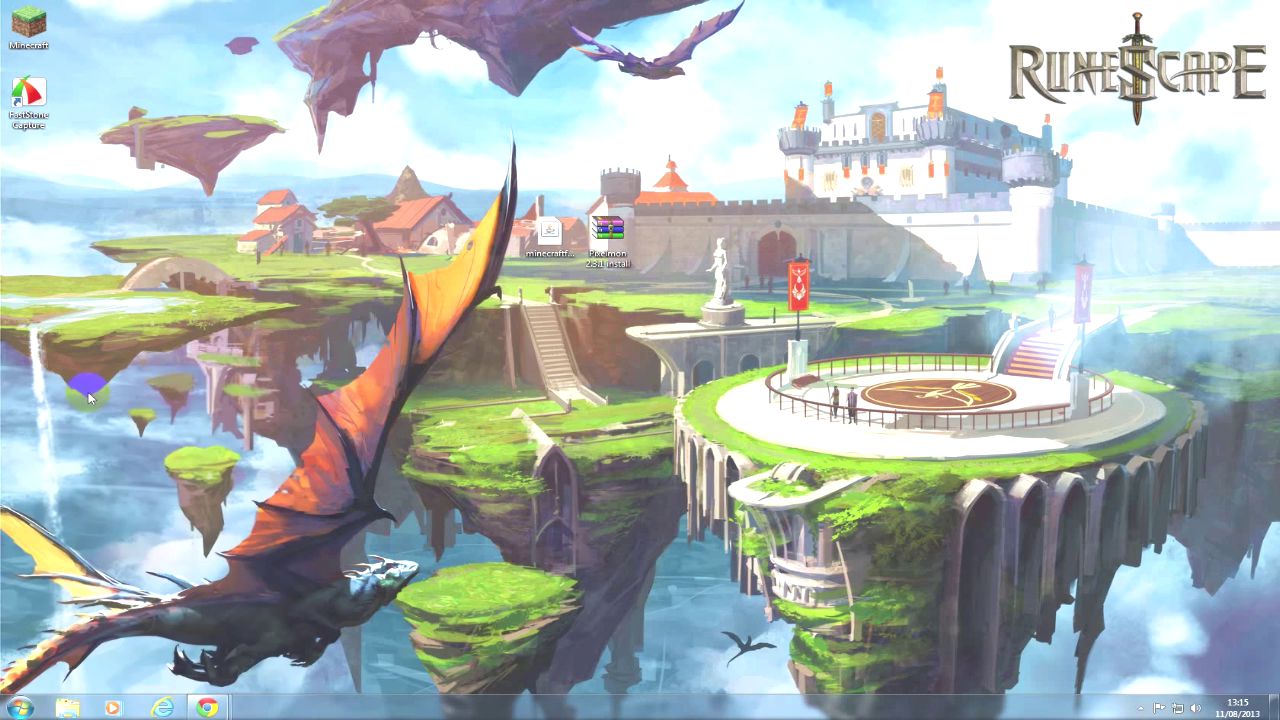
drag(571, 82, 587, 295)
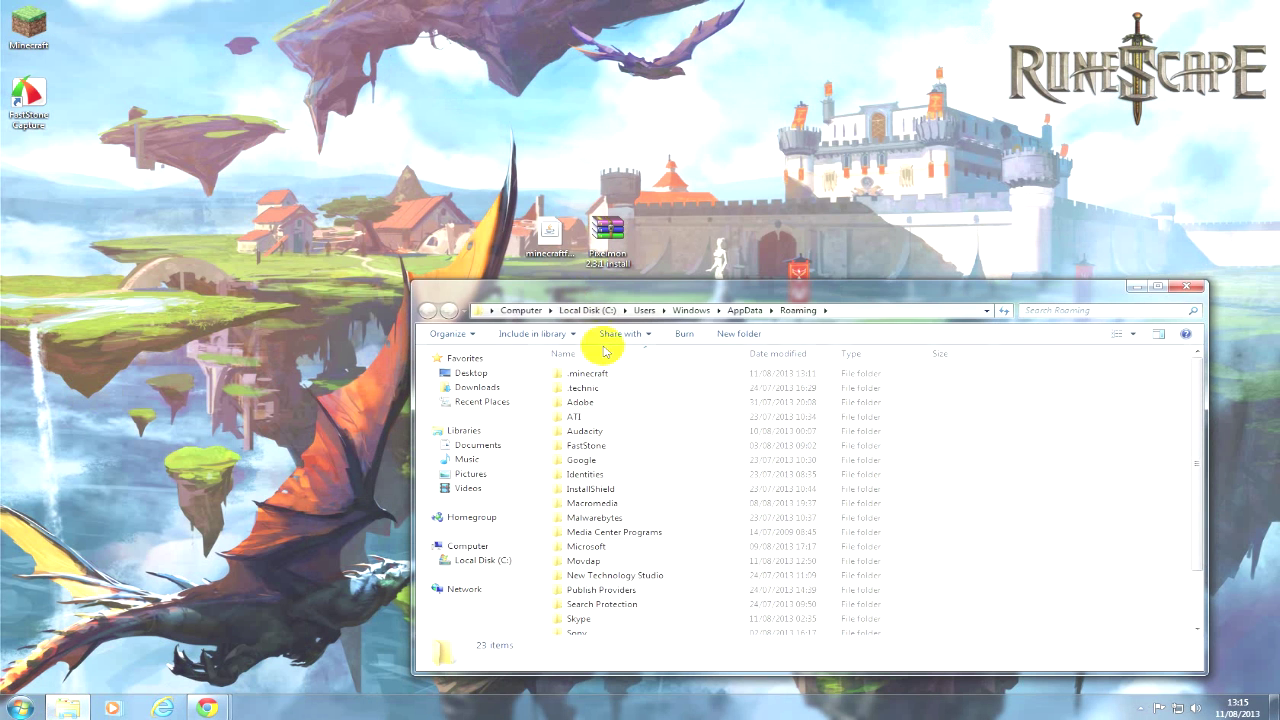
click(582, 372)
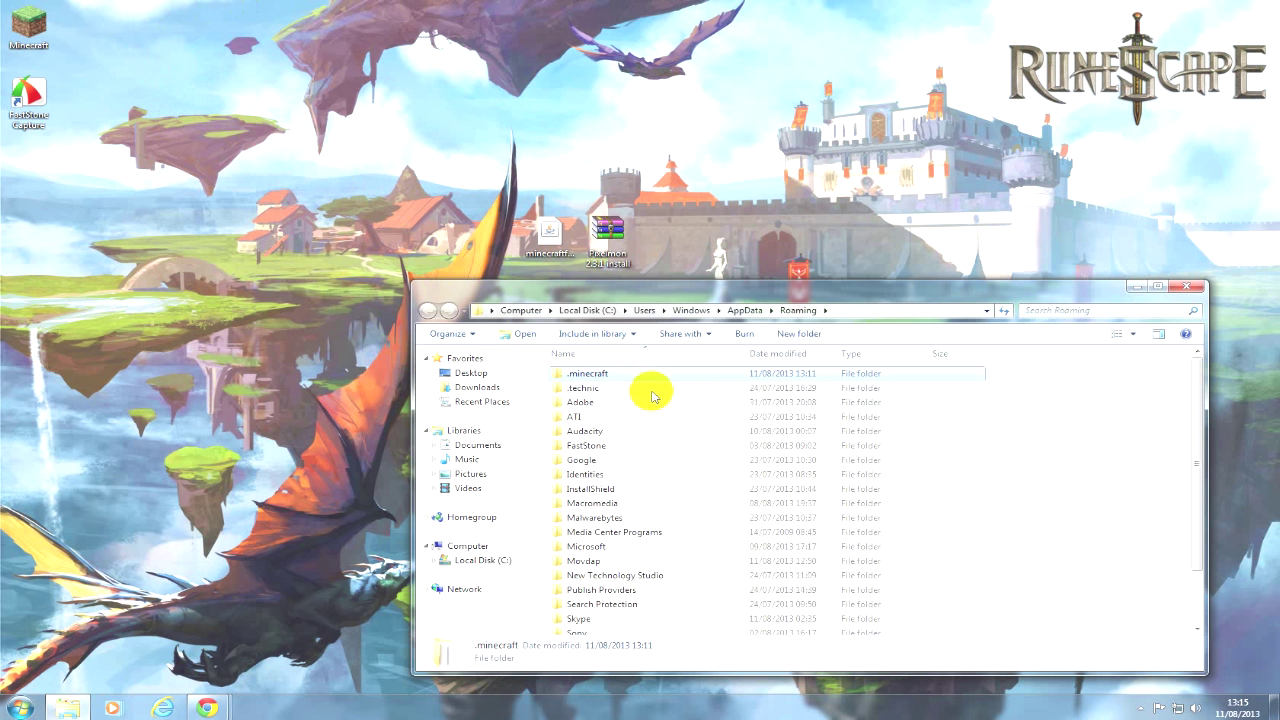
double_click(623, 378)
- Check the contents of the versions folder and return to the .minecraft folder
drag(609, 284, 604, 344)
double_click(583, 452)
click(571, 450)
key(BackSpace)
- Copy the database and mods folders from the Pixelmon 2.3.1 install archive into .minecraft and close both windows
drag(580, 342, 357, 309)
double_click(608, 238)
drag(442, 97, 1023, 137)
drag(879, 314, 390, 606)
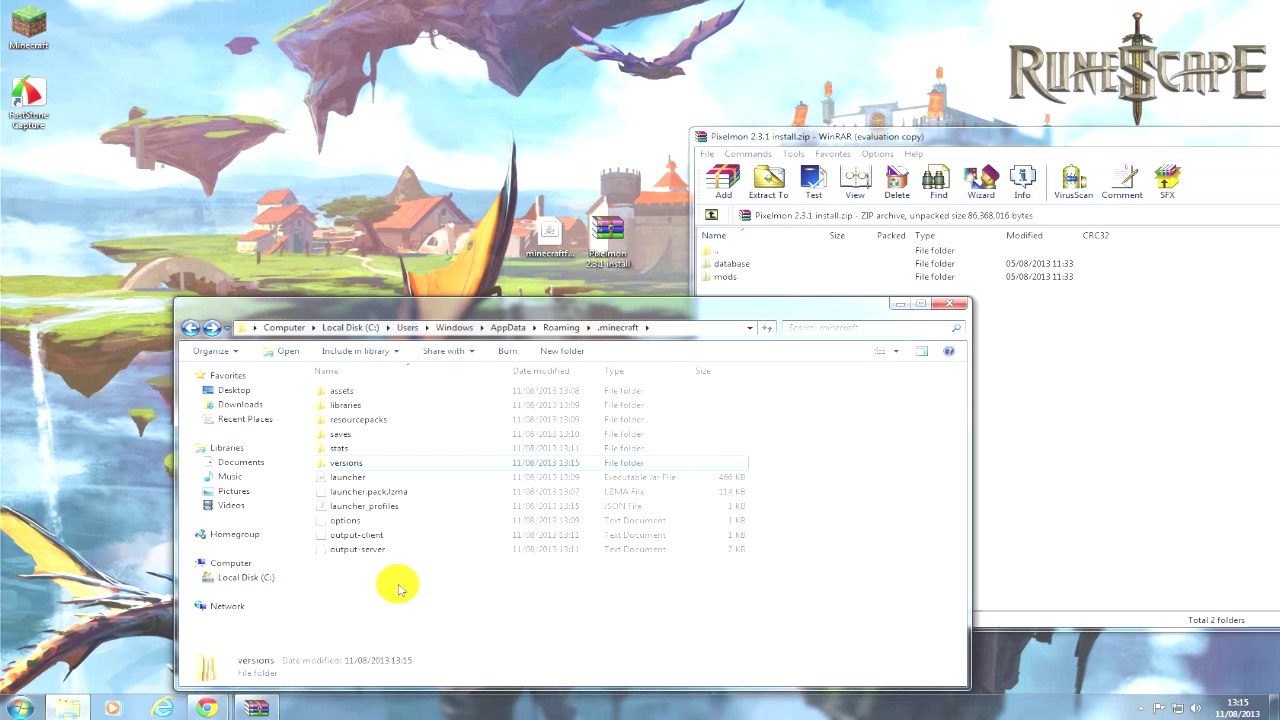
click(1178, 128)
click(1164, 104)
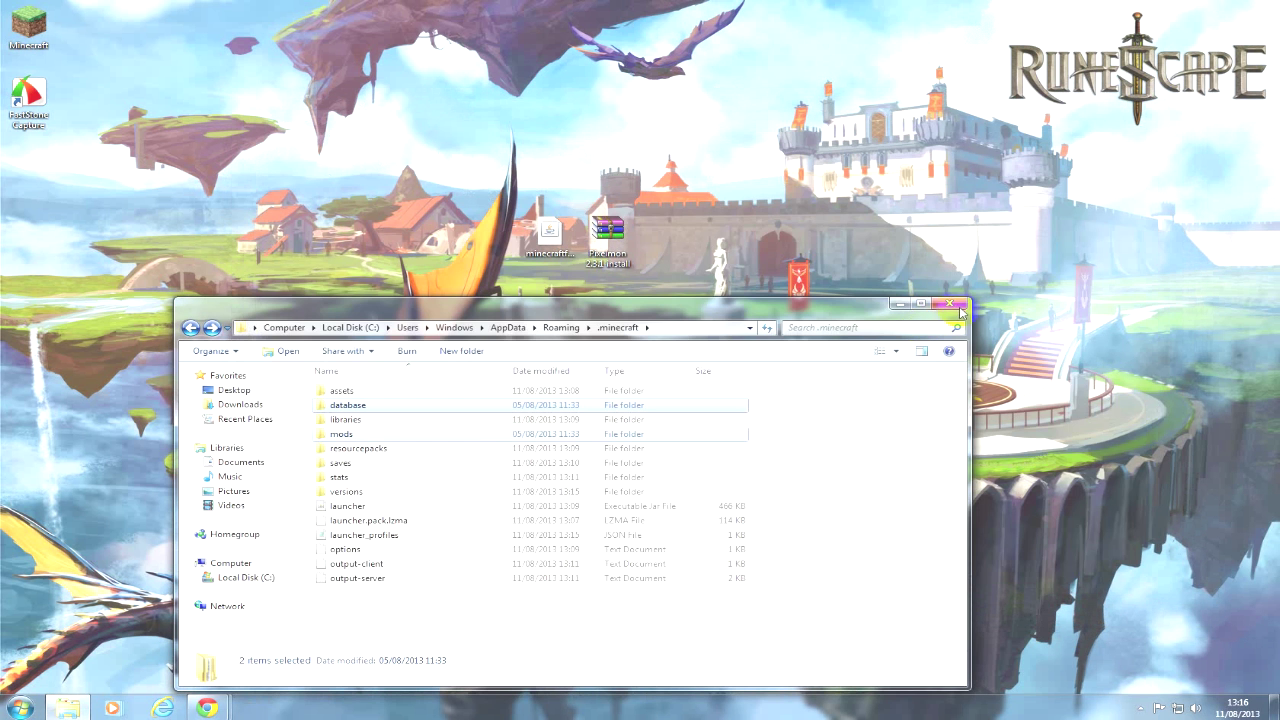
click(957, 310)
- Open the Minecraft launcher, switch to the Forge profile with the existing account, and start the game
double_click(28, 28)
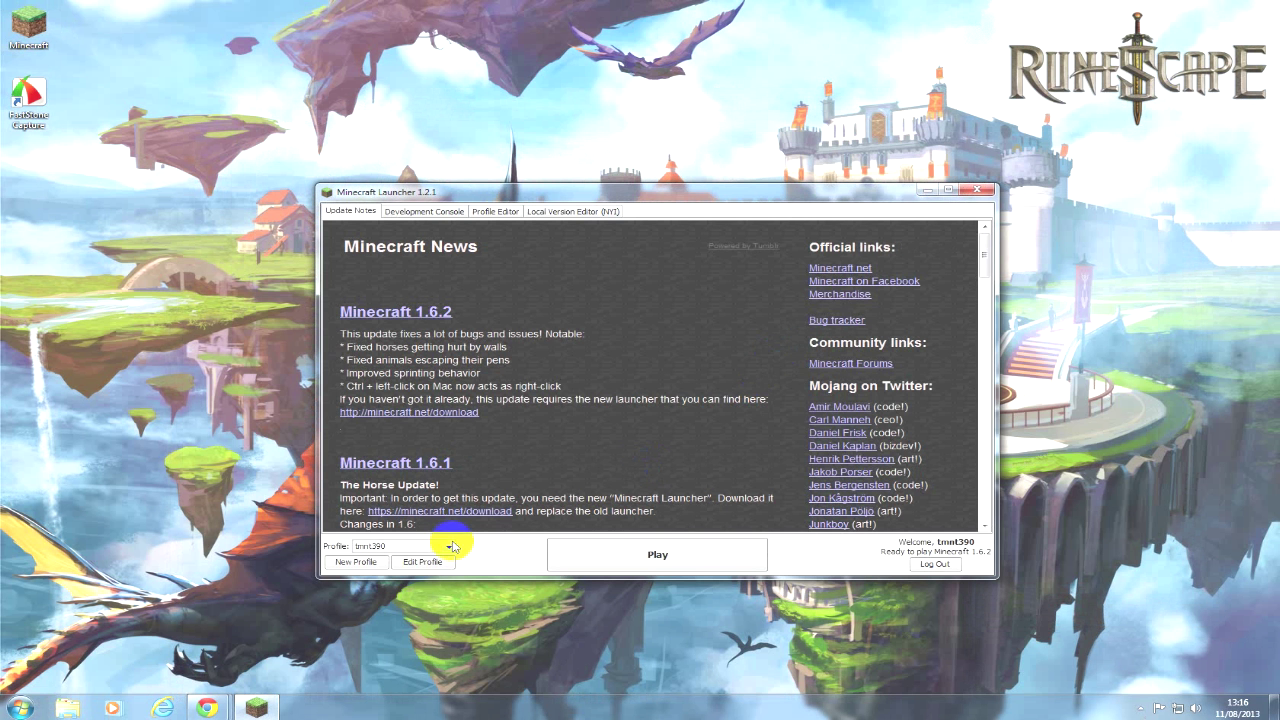
click(451, 545)
click(399, 572)
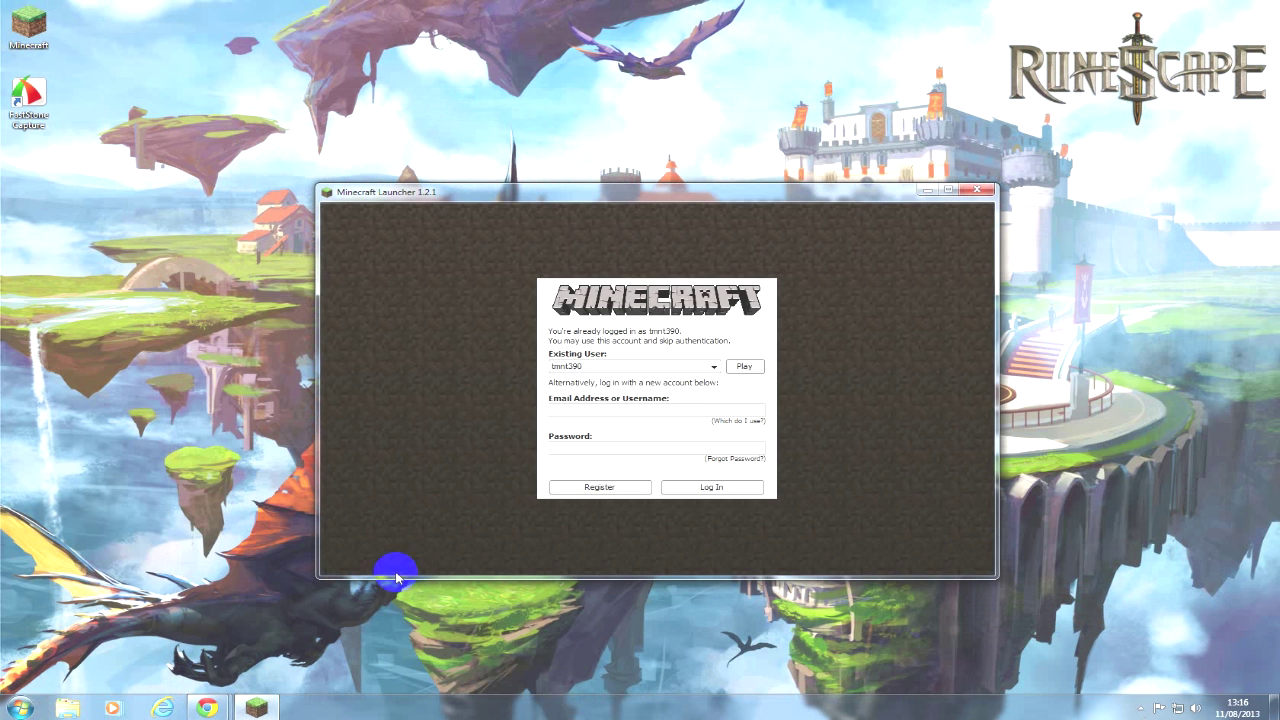
click(738, 367)
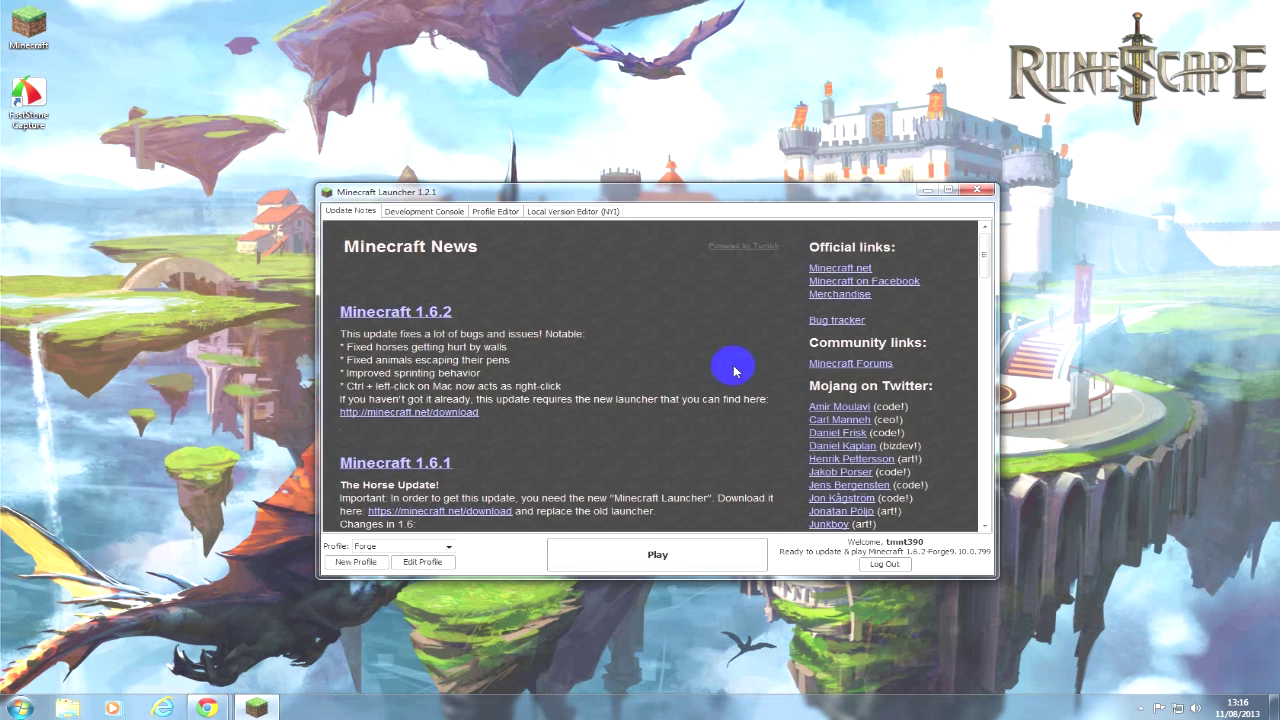
click(627, 568)
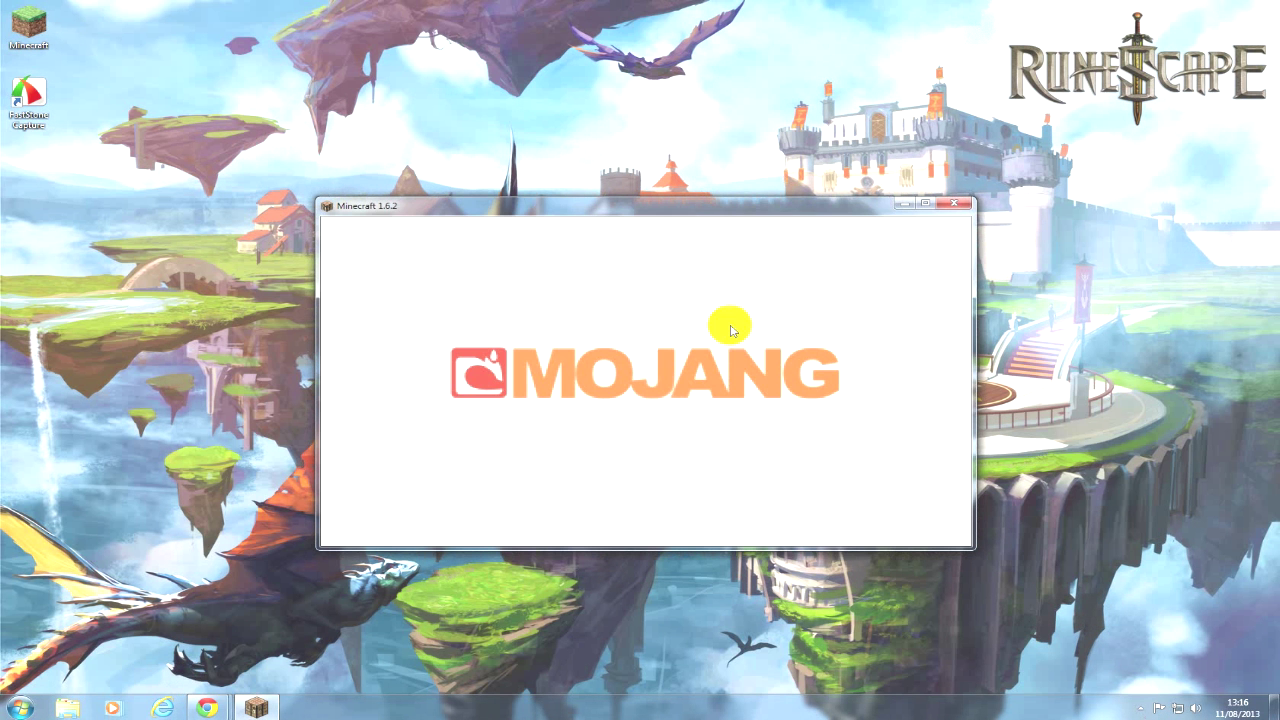
- Check the game's mod list for Pixelmon and return to the main menu
click(368, 199)
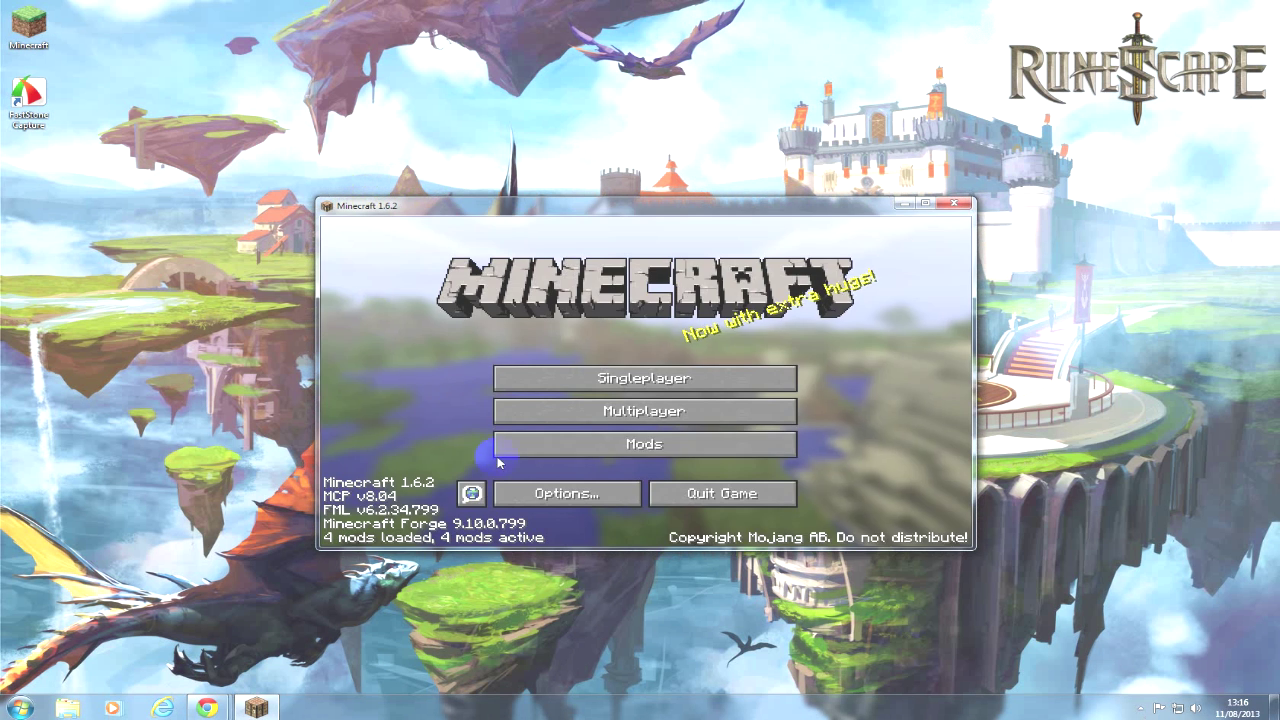
click(645, 446)
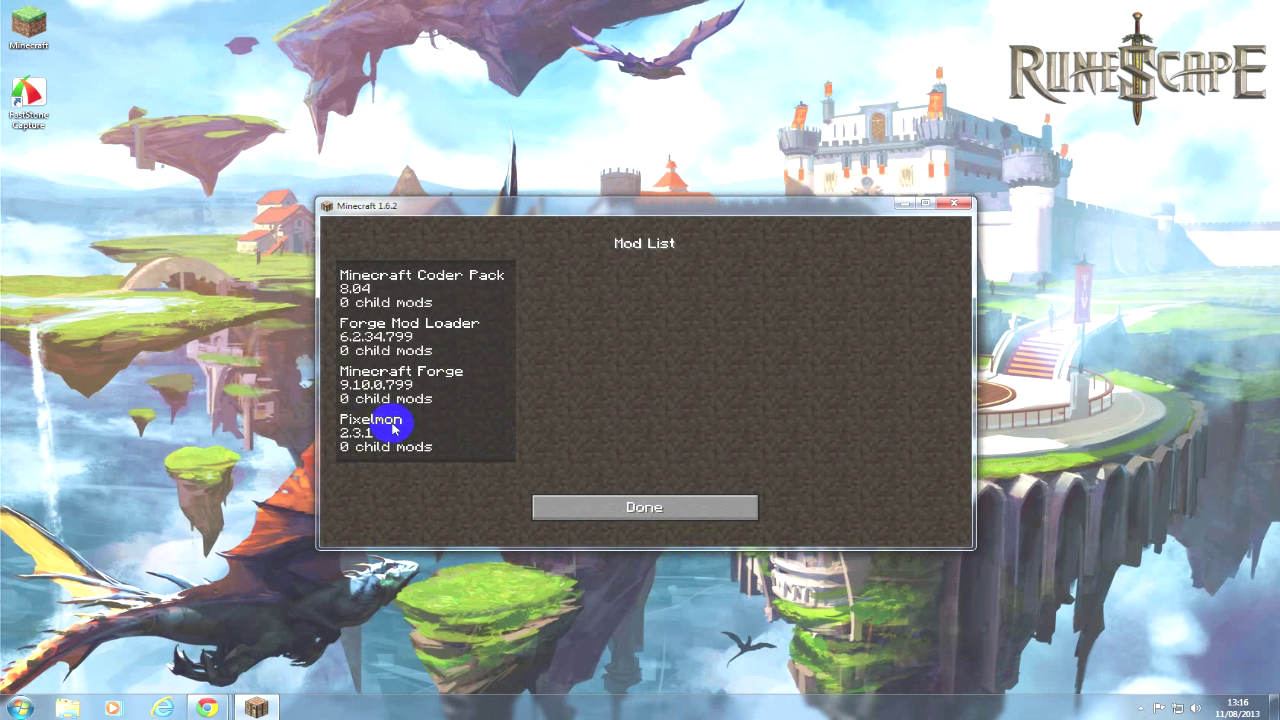
click(557, 506)
- Create a singleplayer world named New World in Creative mode and maximize the game window
click(561, 376)
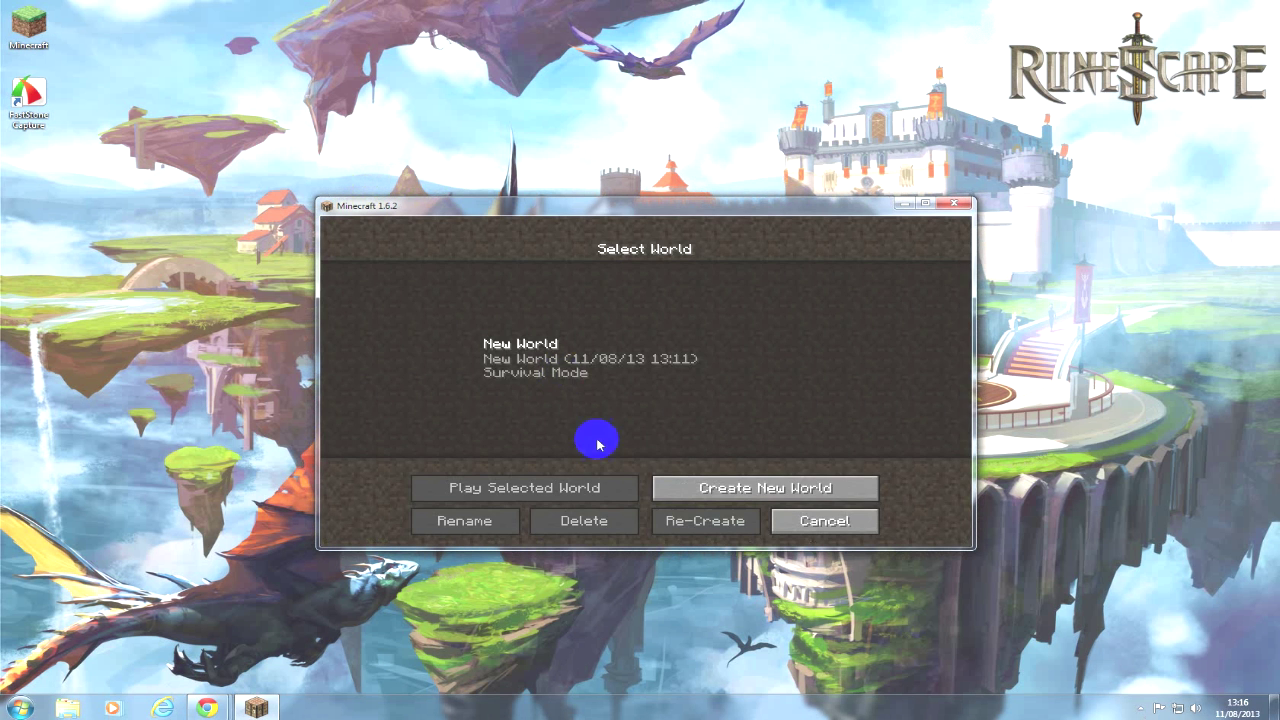
click(656, 488)
click(623, 390)
click(623, 390)
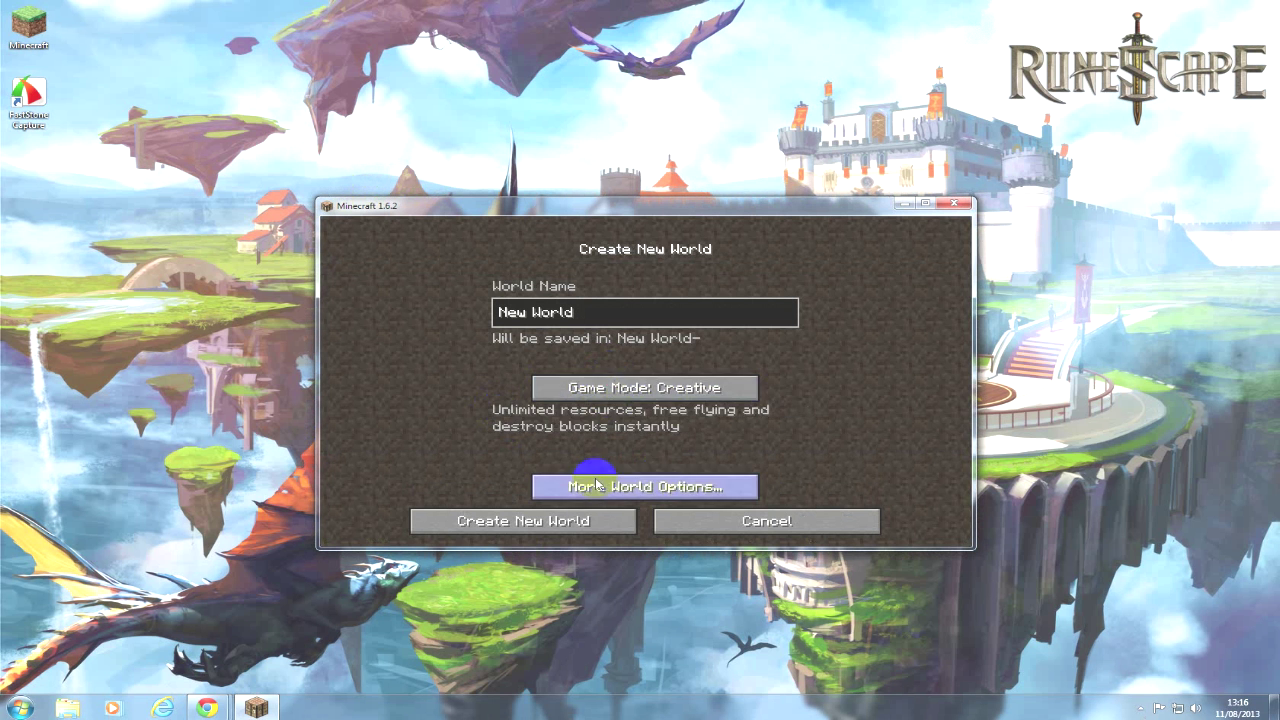
click(624, 386)
click(629, 386)
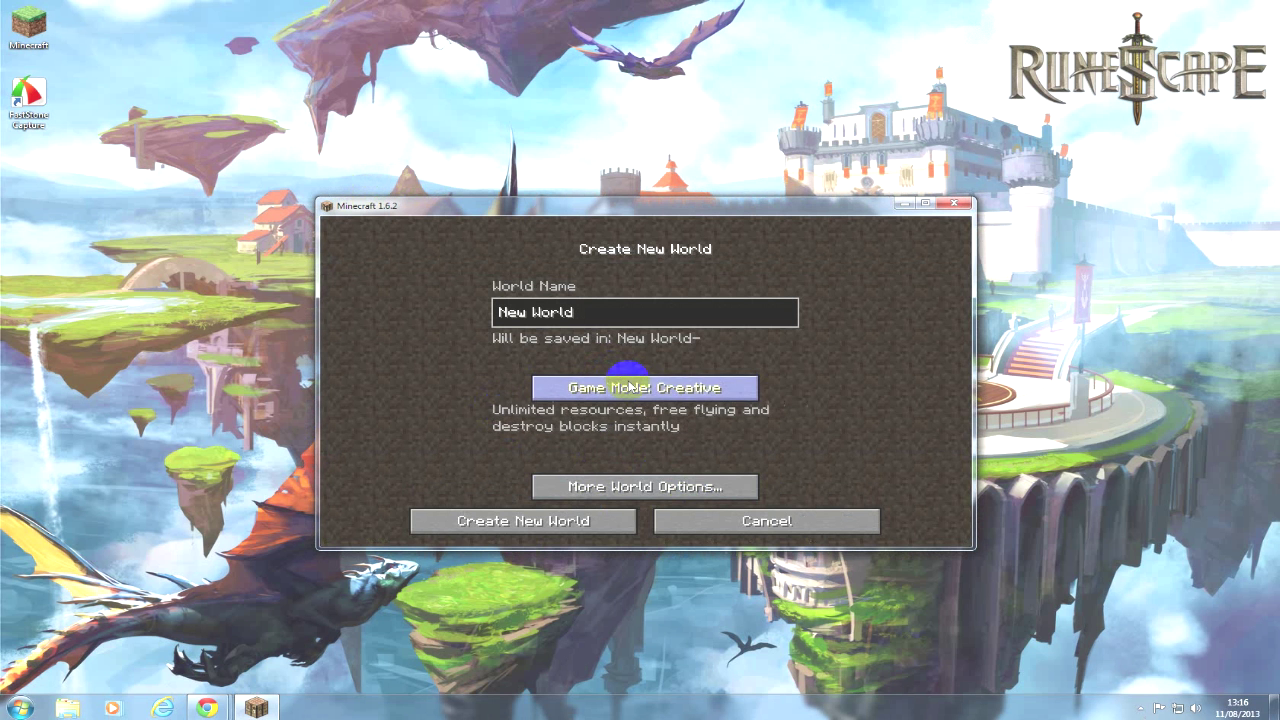
click(565, 535)
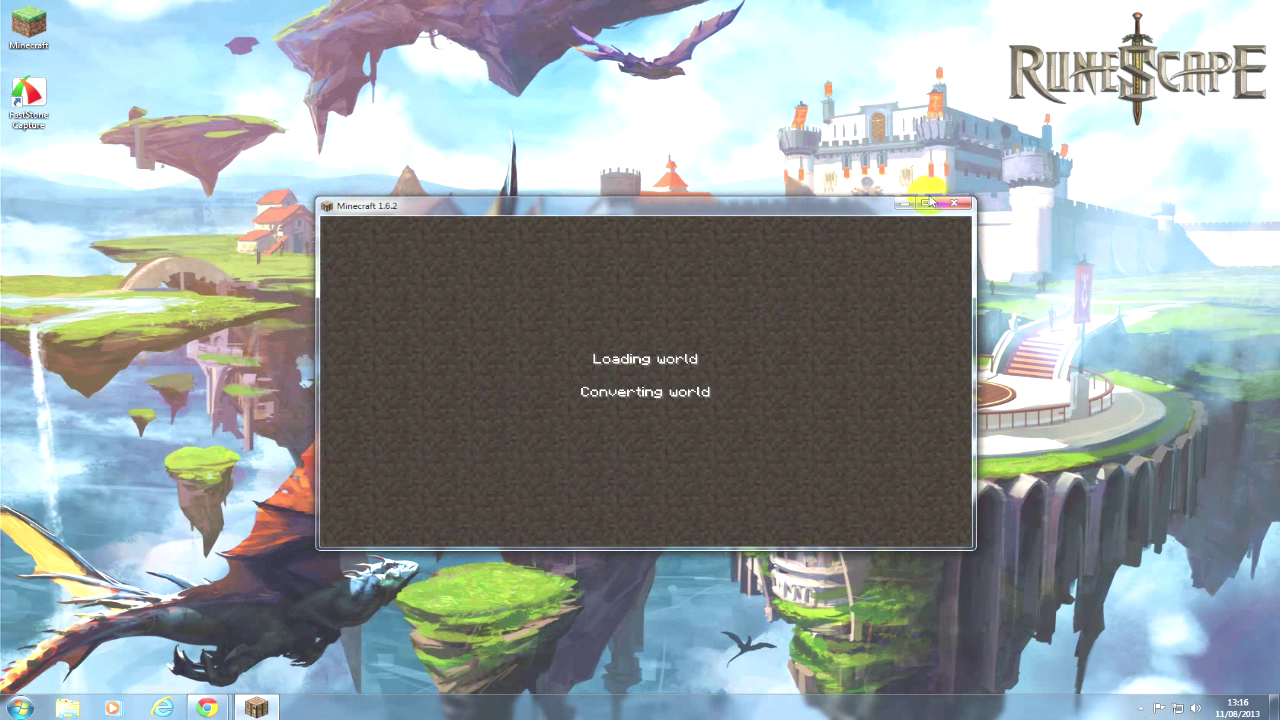
click(926, 205)
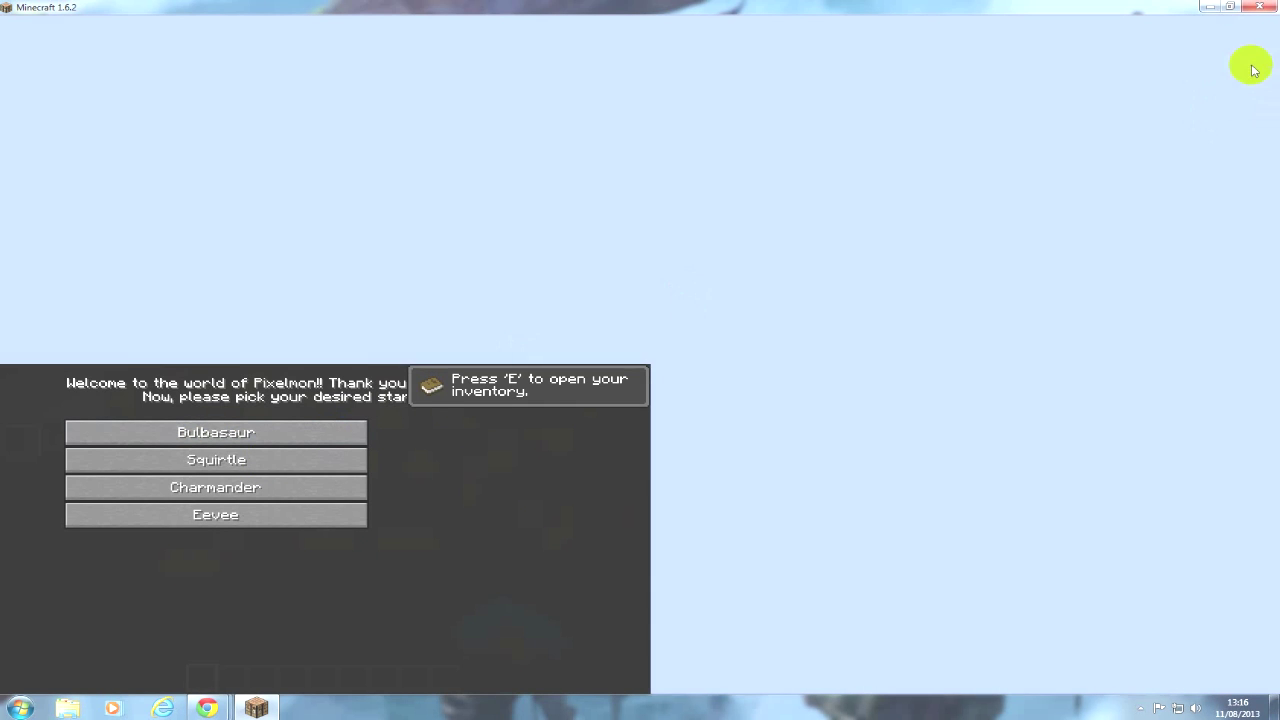
- Resize the game window so the starter selection fills it, and pick Bulbasaur as the starter Pokémon
click(1231, 8)
click(926, 205)
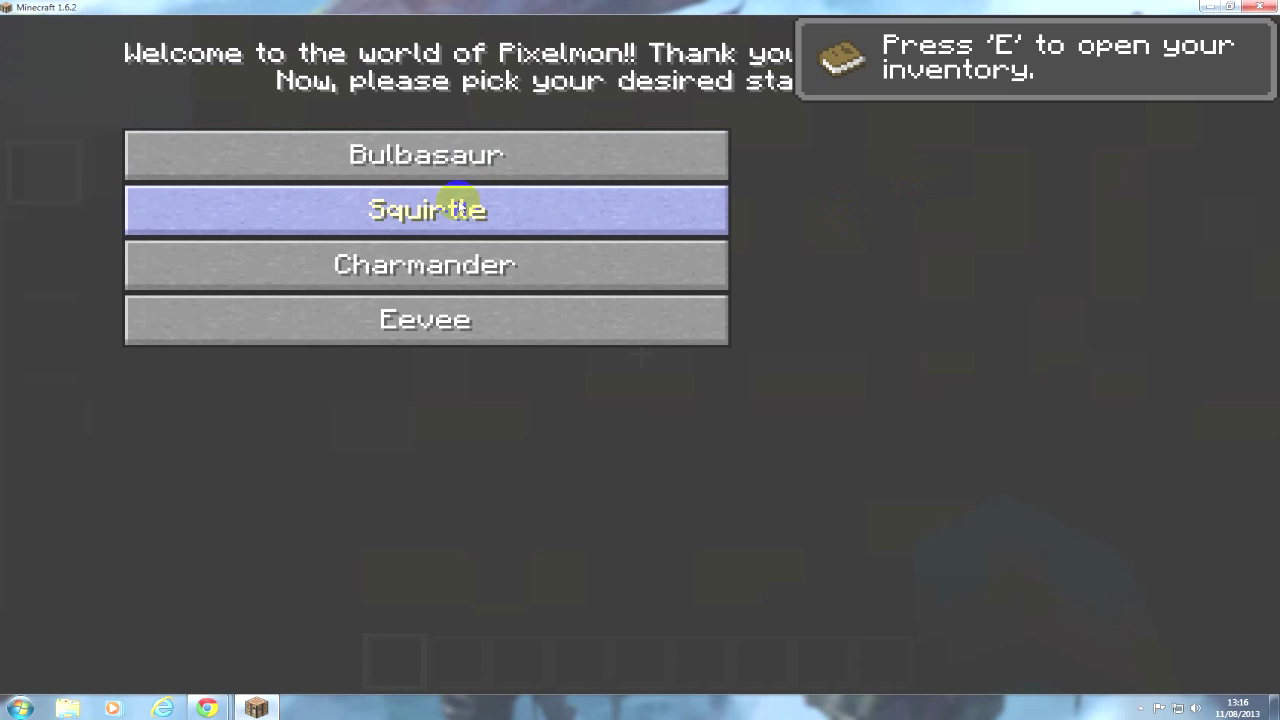
click(450, 155)
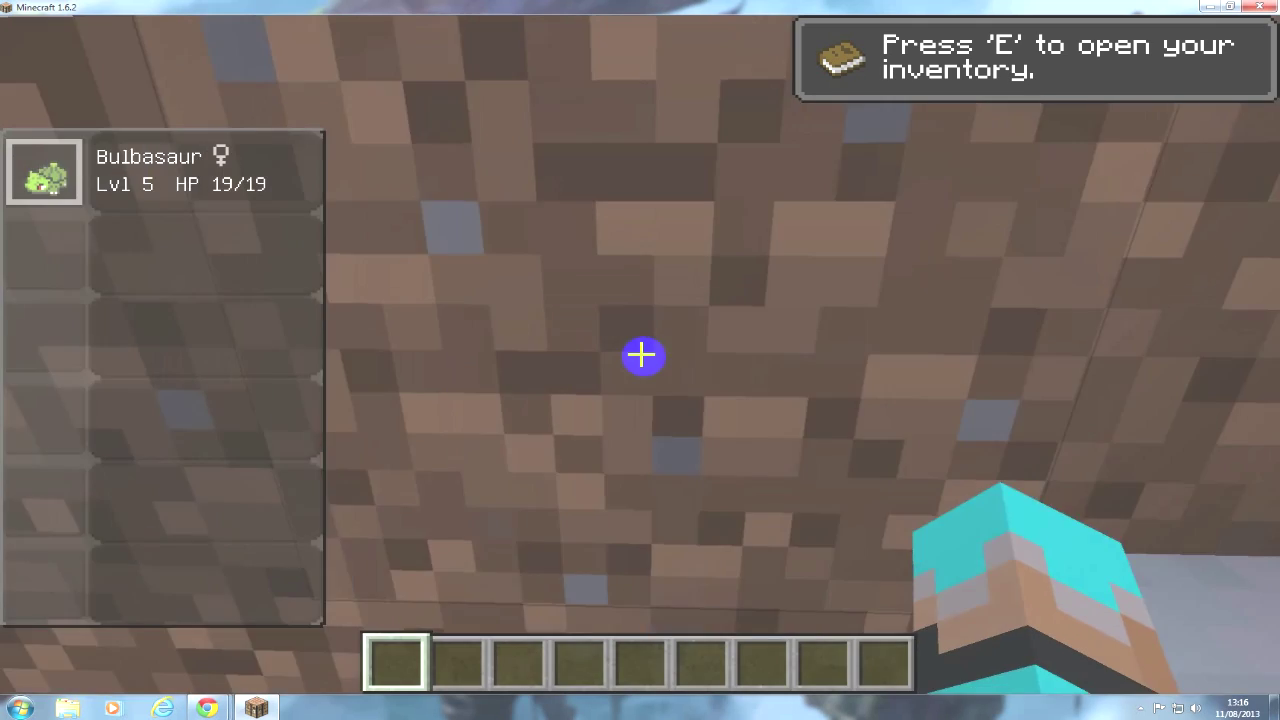
- Set the music volume to 3% in the game options and return to the world
key(Escape)
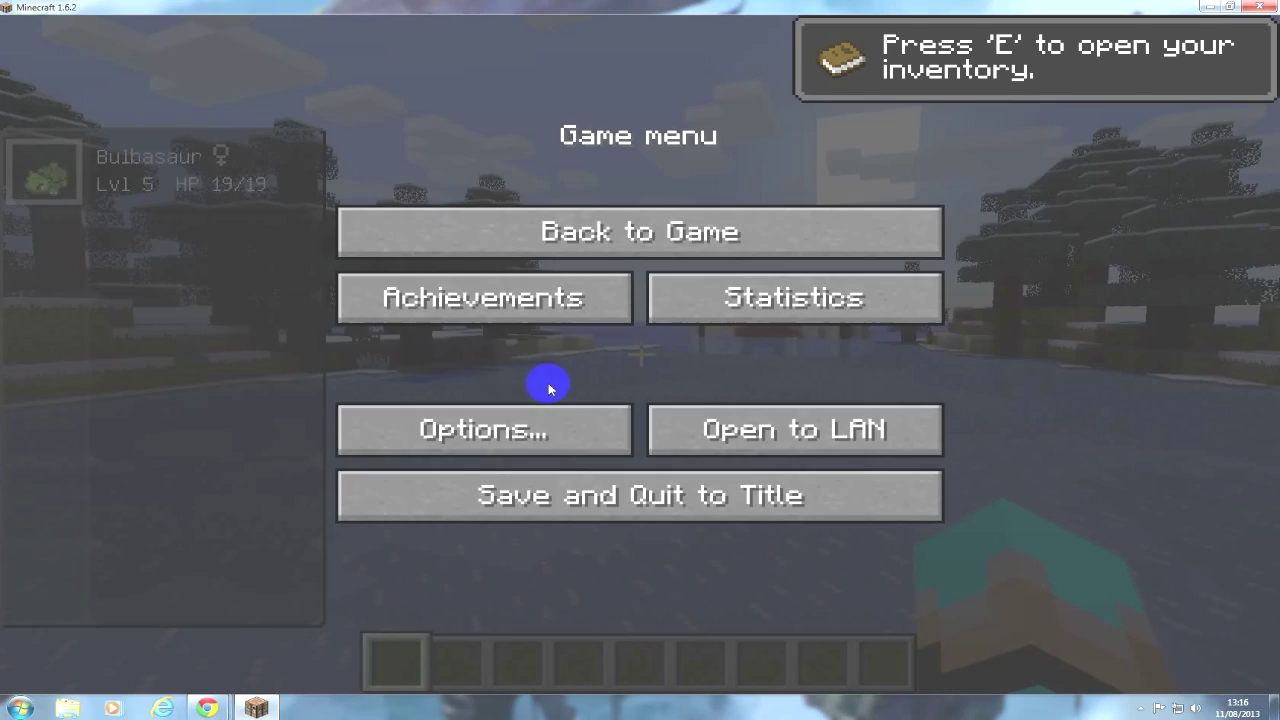
click(452, 408)
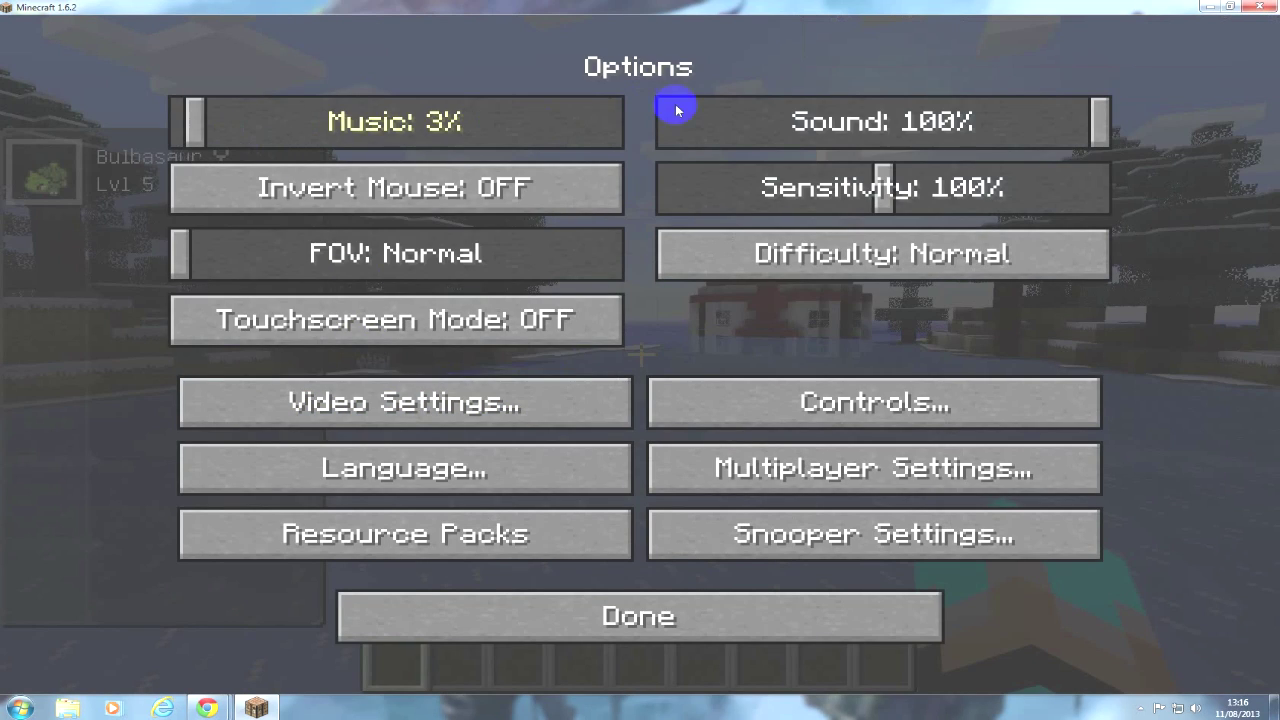
key(Escape)
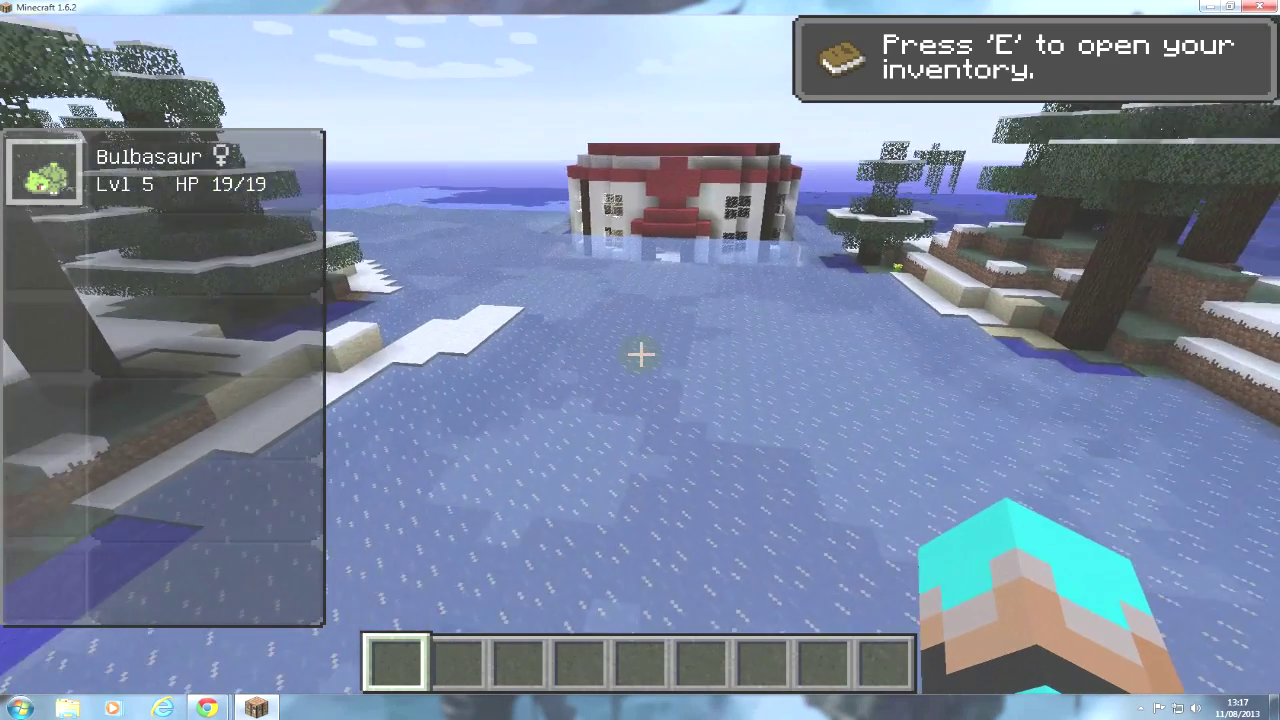
- Cross the frozen water to the red-and-white building, break the ice at its entrance and go inside
key(w)
key(w)
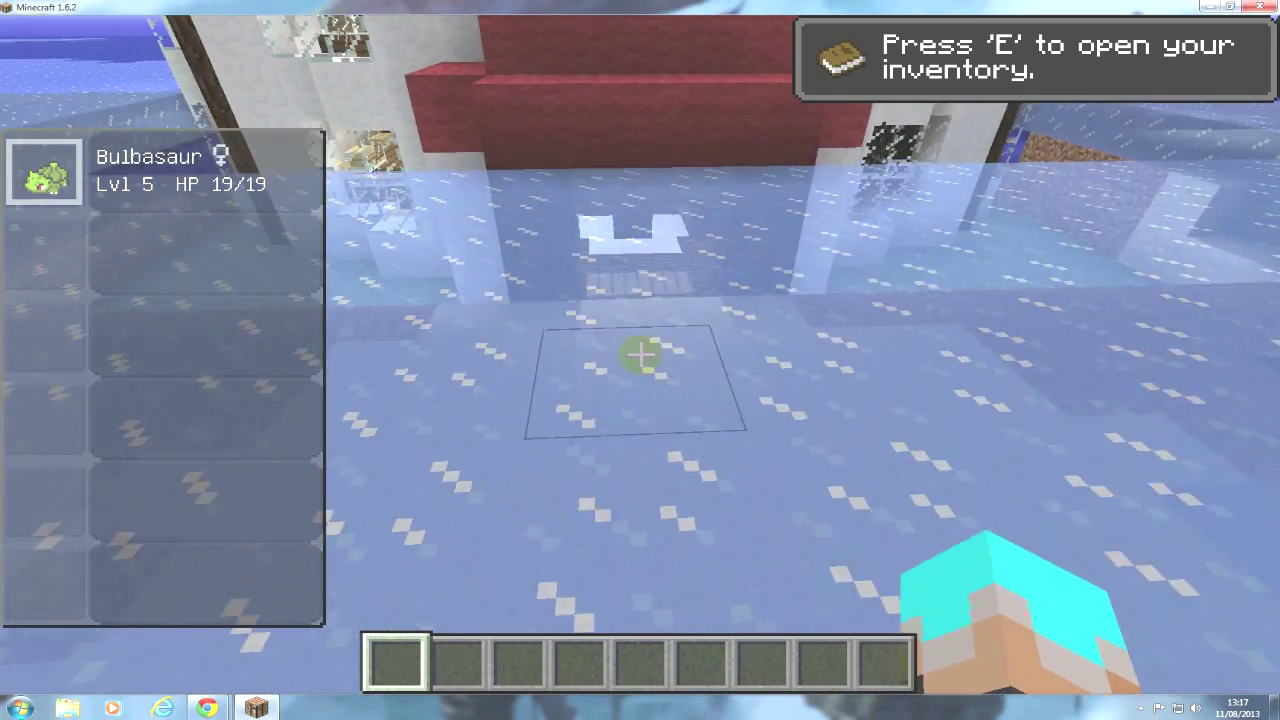
drag(640, 354, 640, 354)
key(w)
key(w)
key(w)
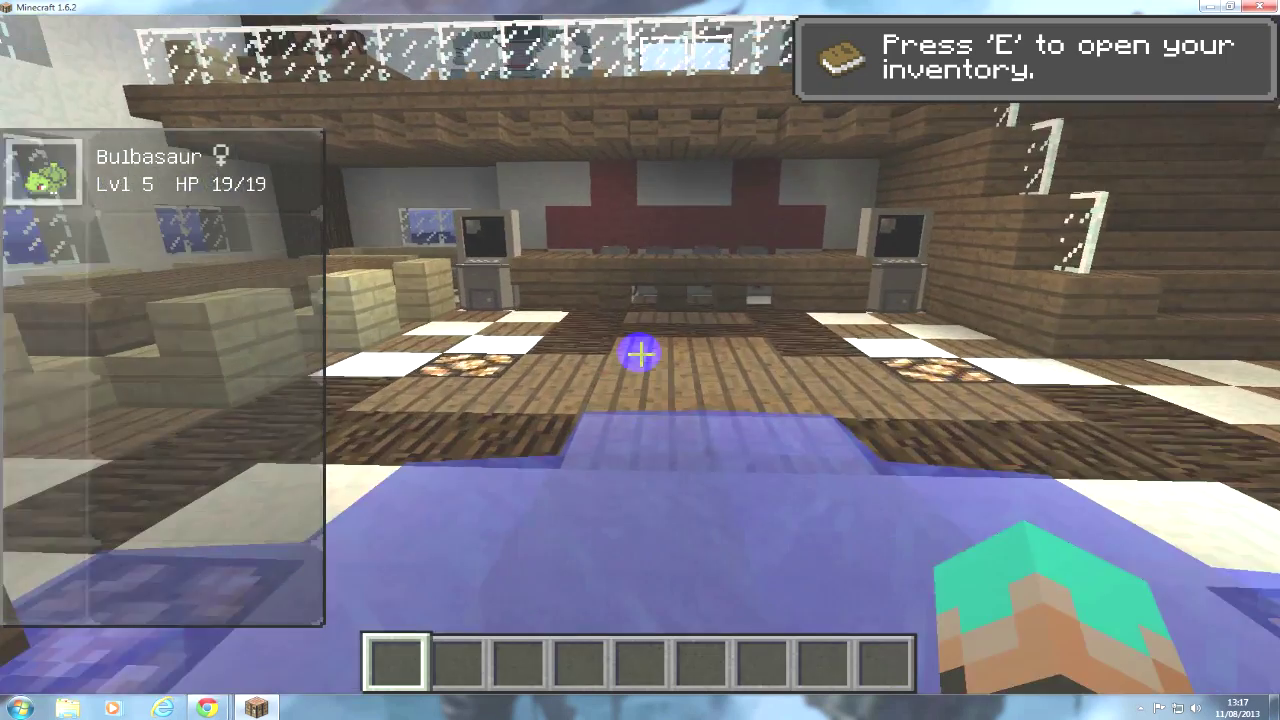
- Look around the building's interior, and save and quit the world to the title screen
mouse_move(640, 354)
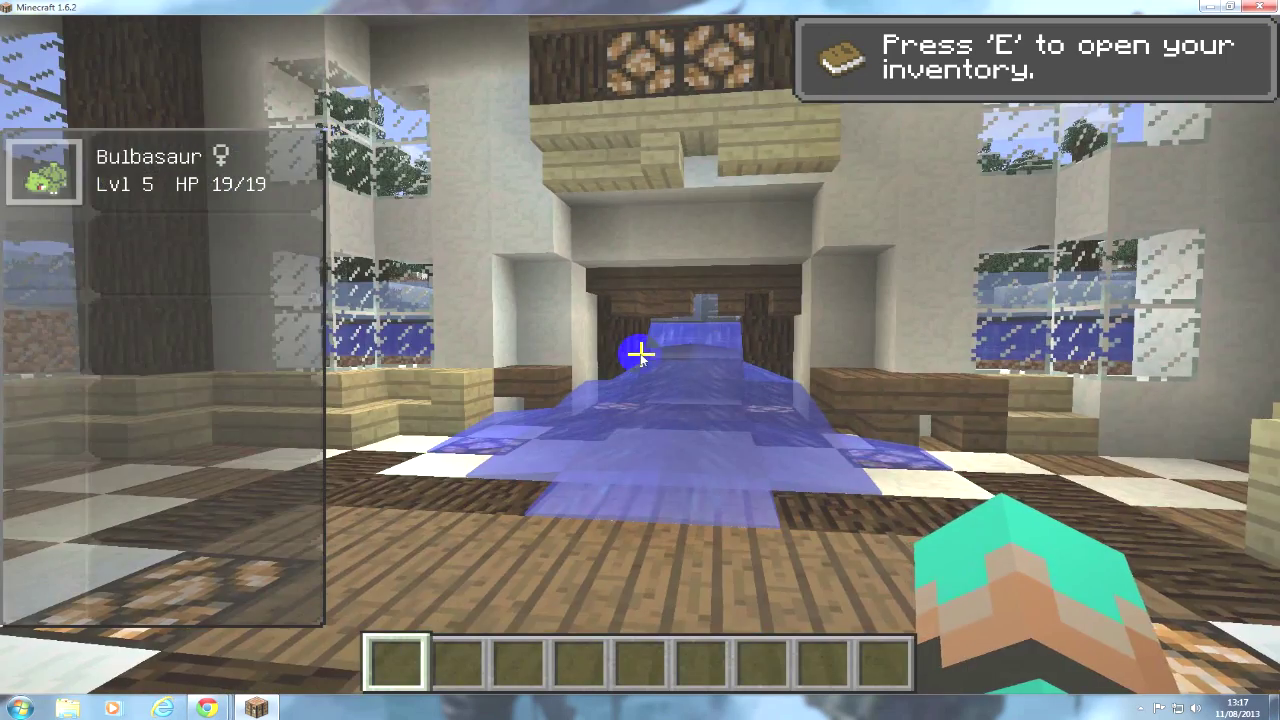
key(Escape)
click(654, 520)
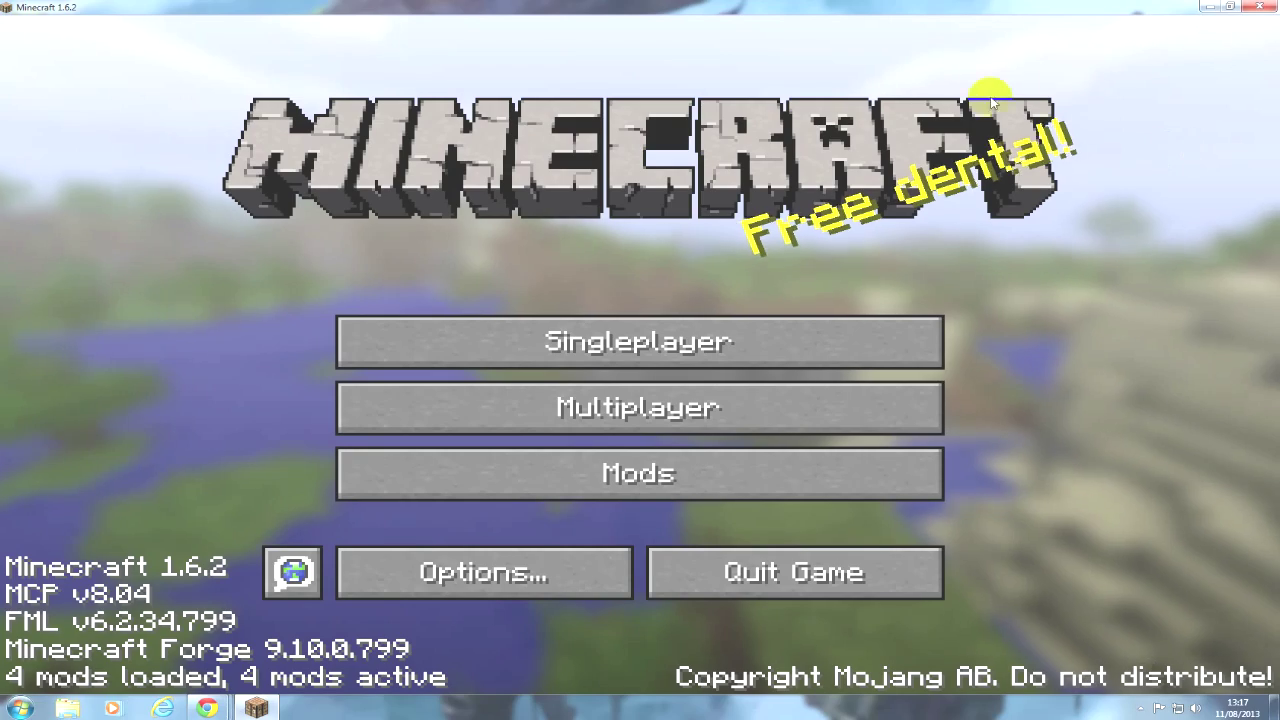